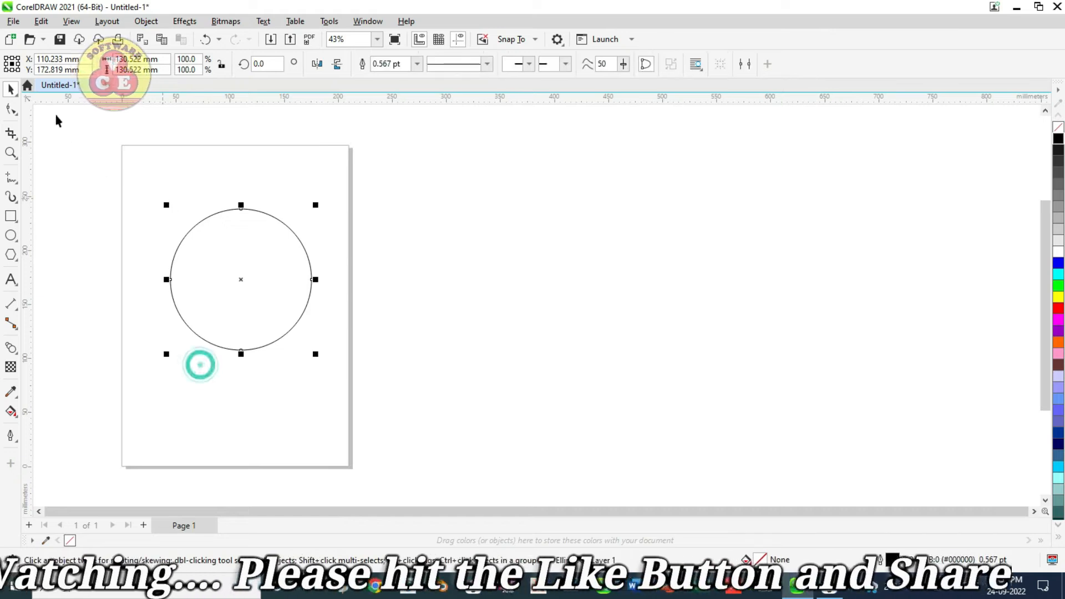
Break the large circle's curve open at its top node
click(12, 108)
click(239, 209)
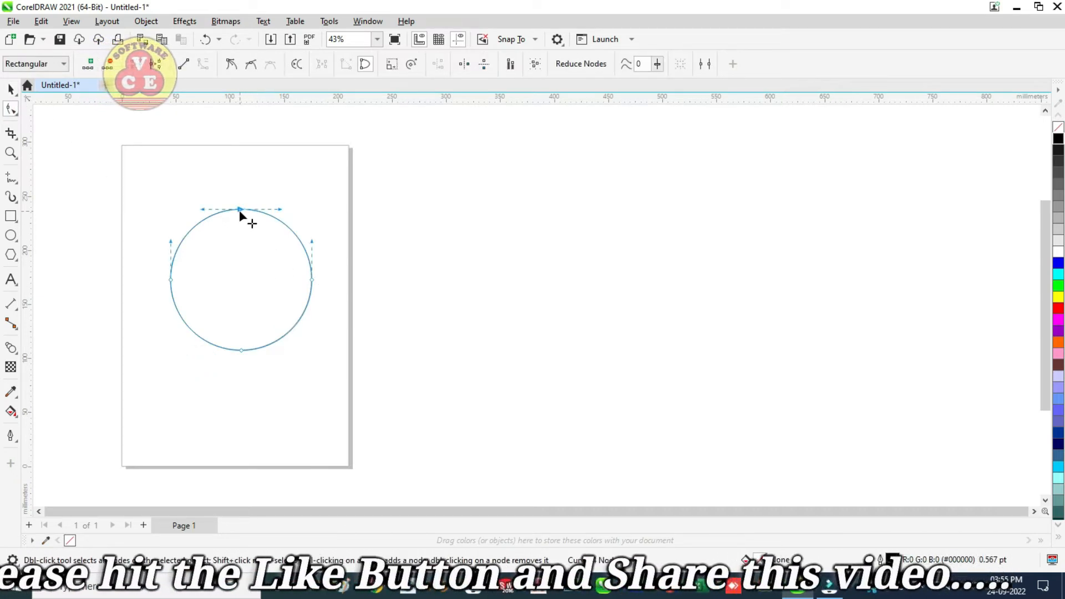
click(155, 64)
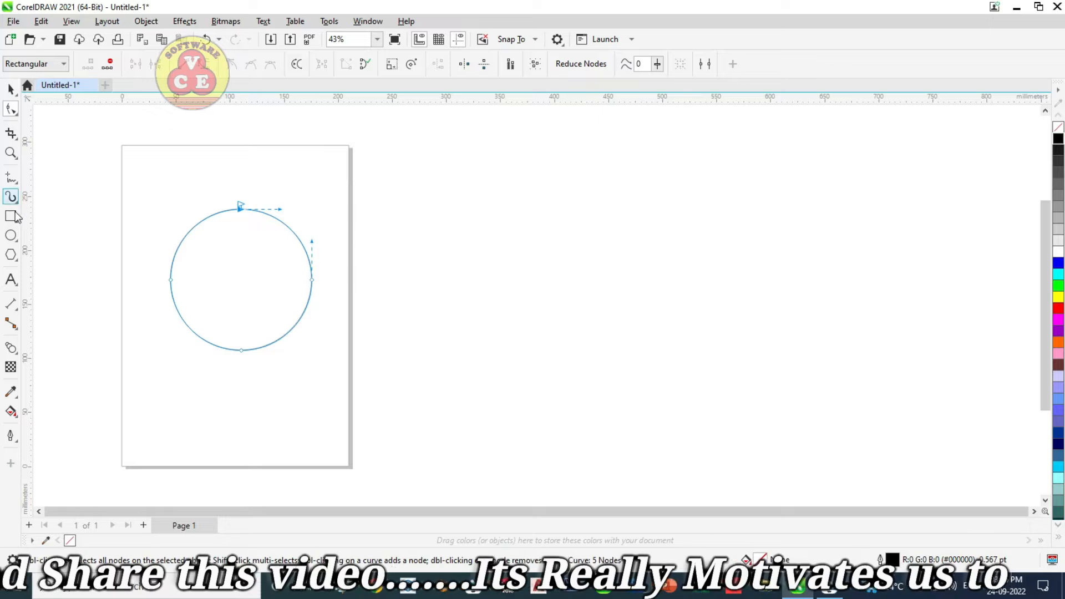
Draw a circle about 25 mm in diameter near the page's upper-left corner and apply a linear fountain fill to it
click(11, 235)
drag(142, 182, 170, 200)
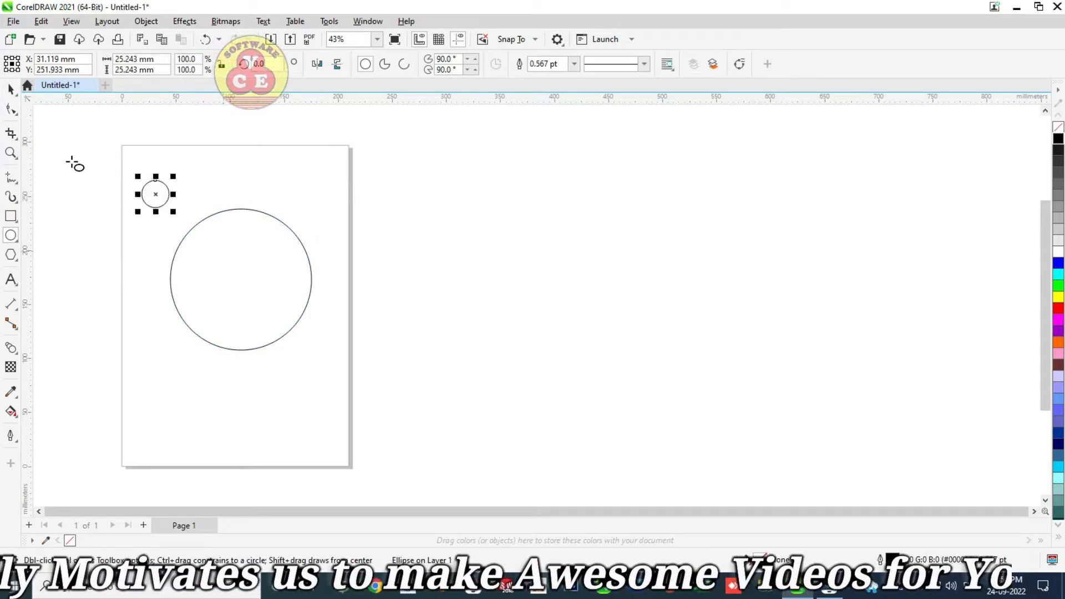
click(11, 348)
mouse_move(10, 411)
click(46, 409)
drag(156, 194, 170, 183)
Colour the small circle's fountain fill from cyan at the lower-left start to blue at the upper-right end
scroll(153, 184, up, 1)
scroll(153, 185, up, 3)
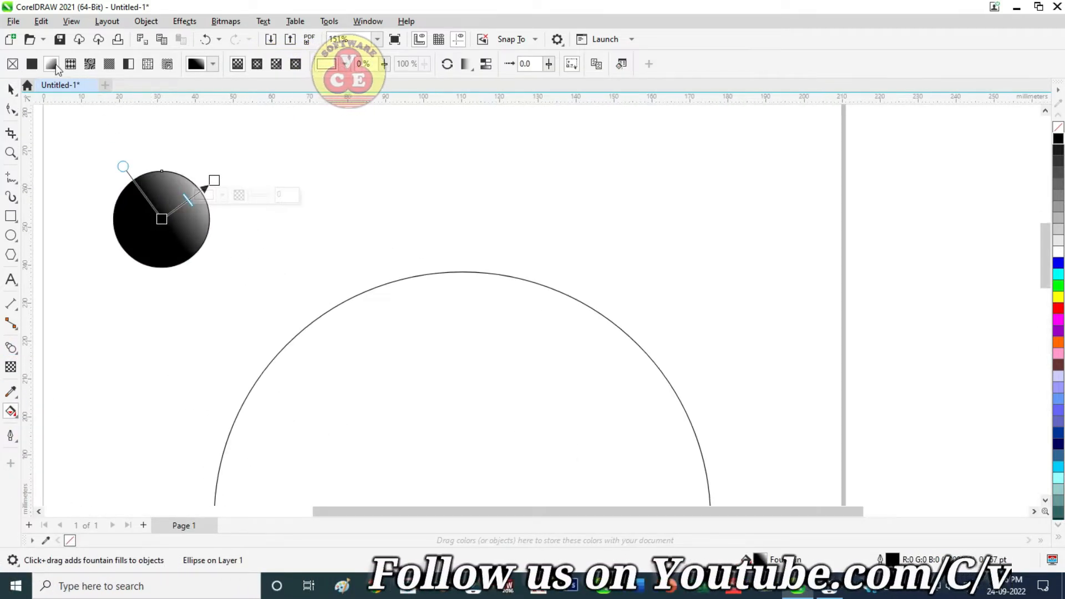
drag(161, 219, 139, 233)
click(214, 180)
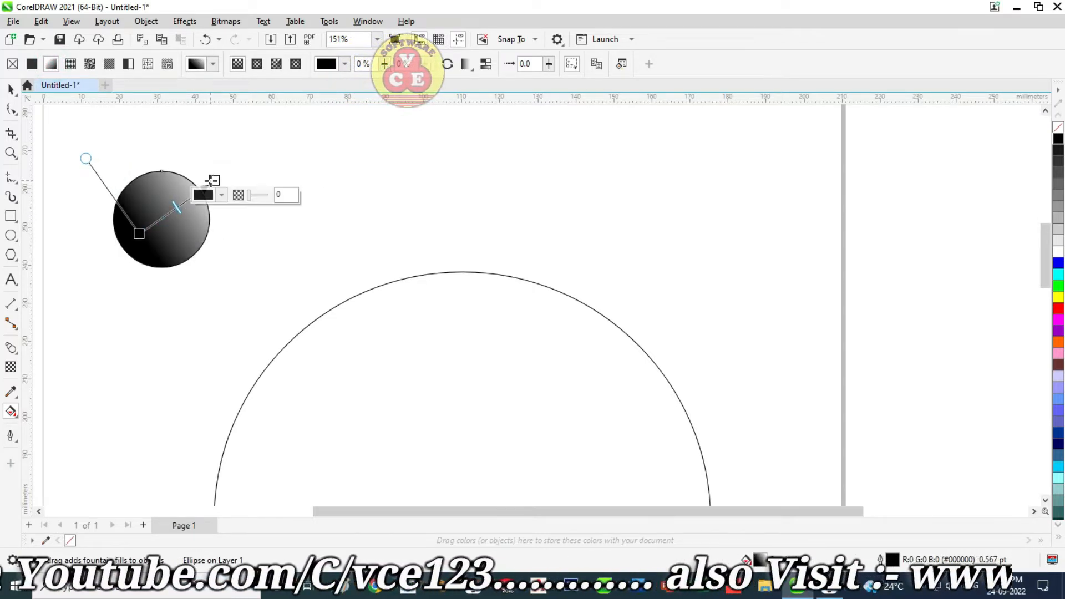
click(1057, 263)
click(140, 233)
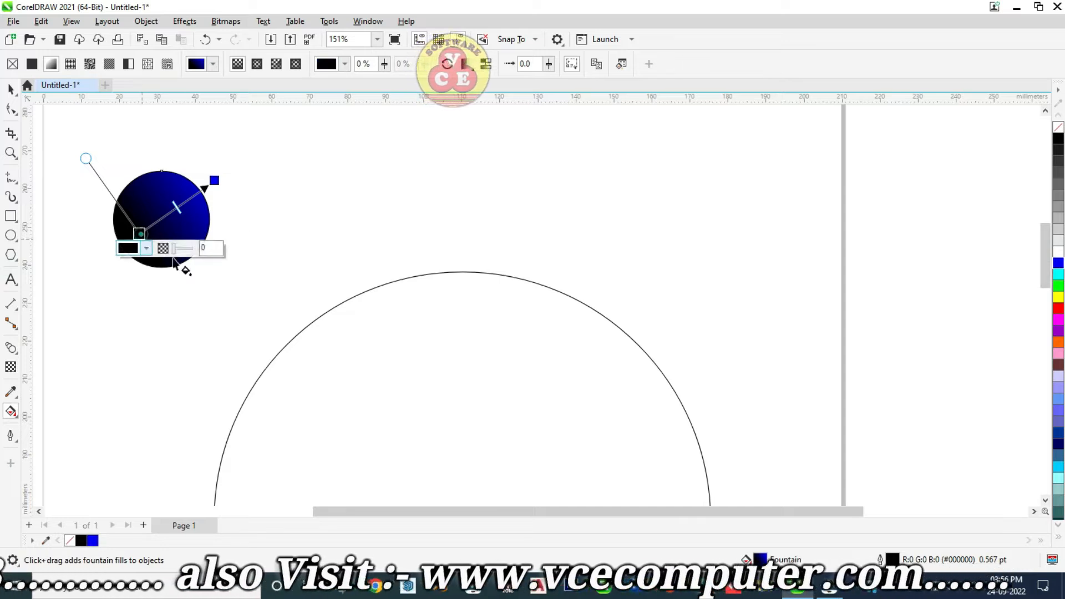
click(1057, 274)
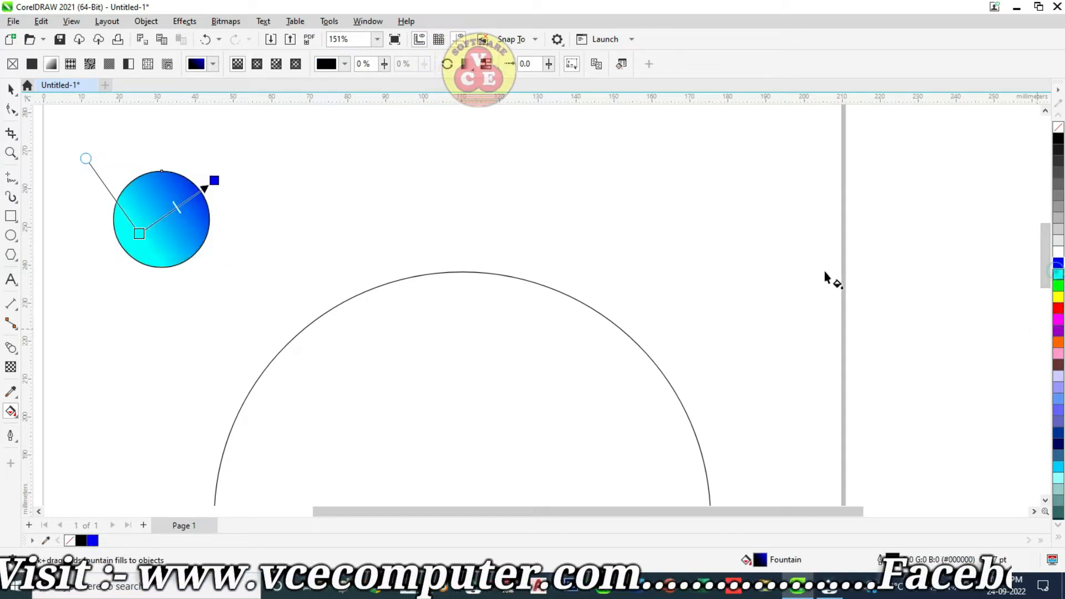
Reposition the gradient's blue end onto the small circle's upper-right edge and its cyan start near the lower-left edge
scroll(170, 216, up, 1)
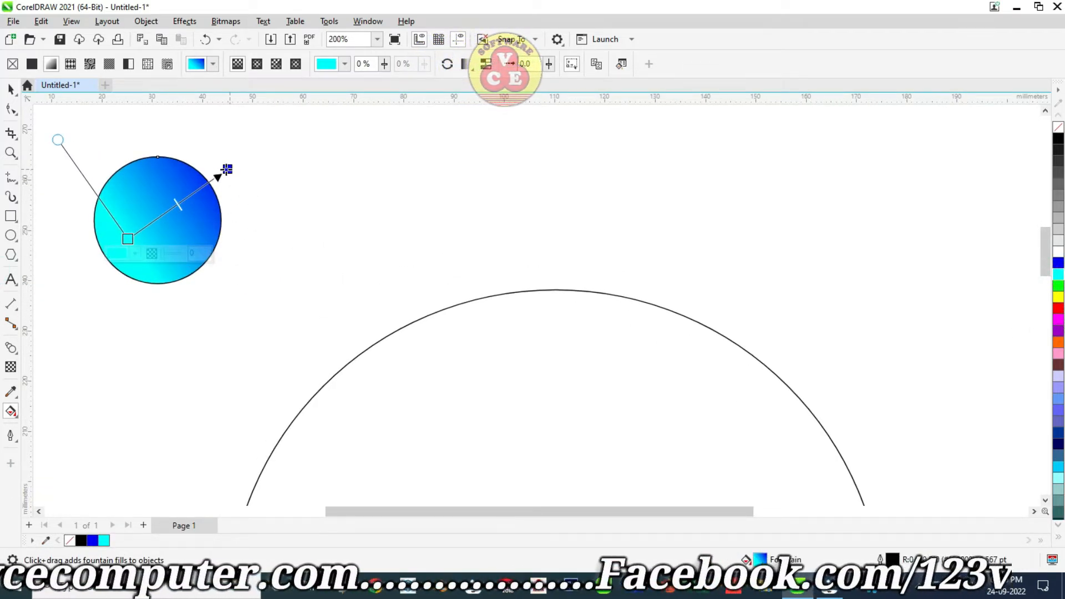
drag(227, 169, 203, 176)
drag(128, 242, 124, 256)
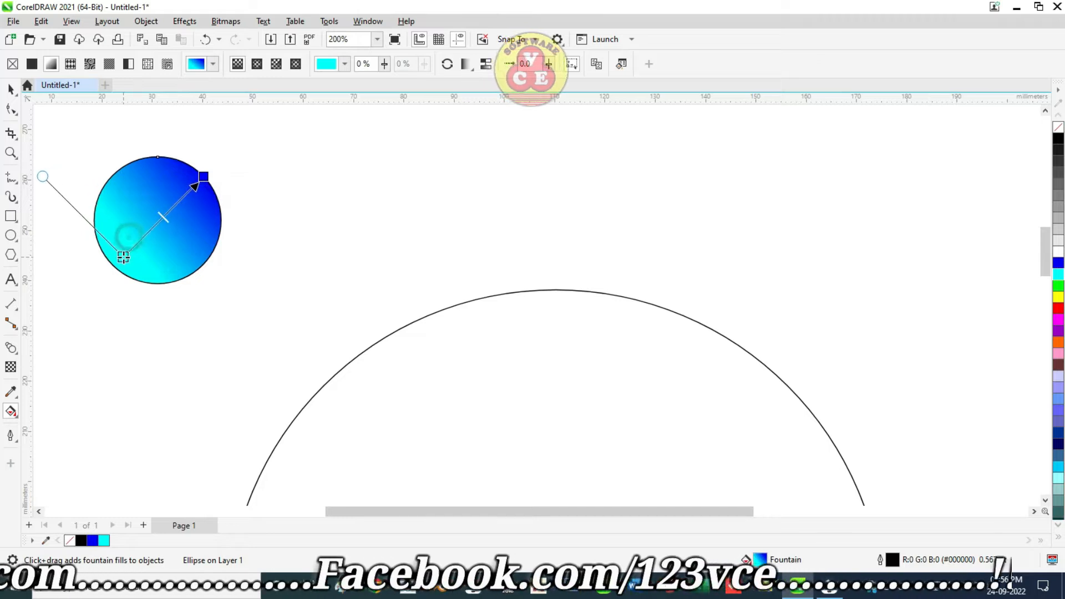
Remove the outline from the small gradient circle
click(10, 91)
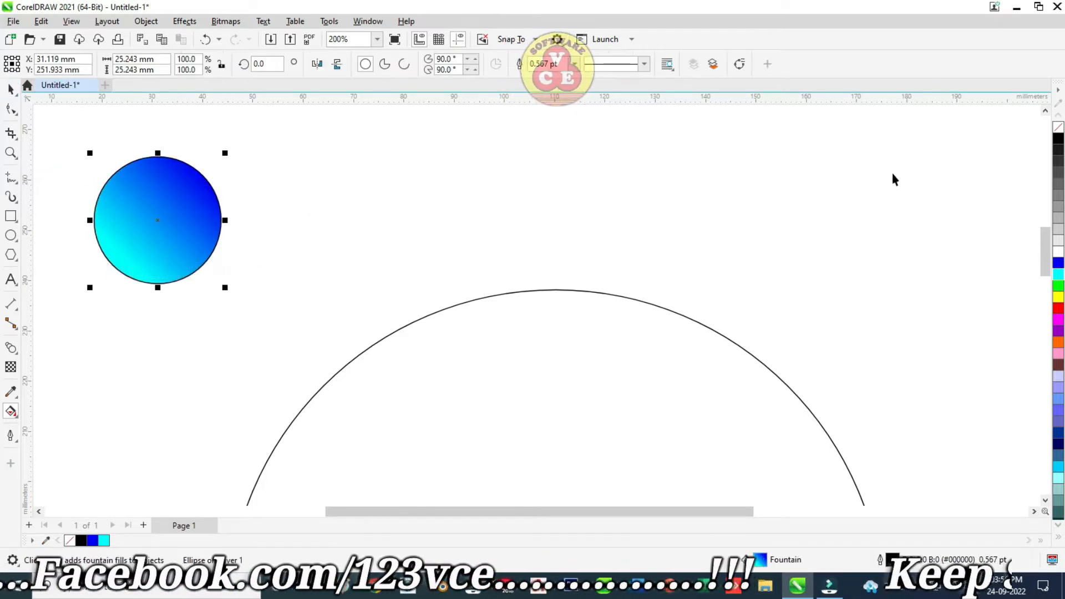
right_click(1058, 129)
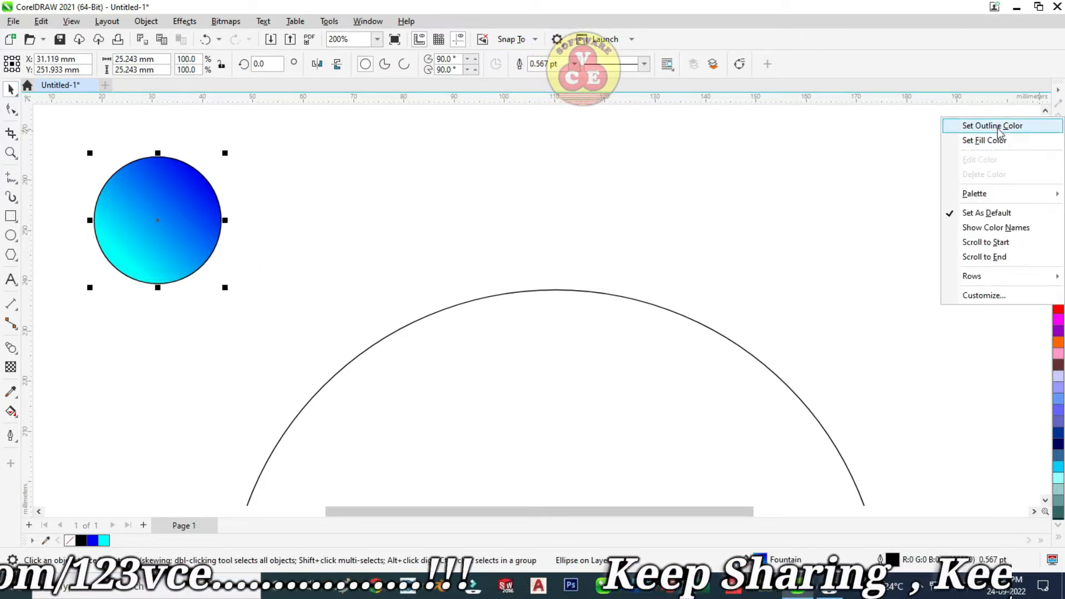
click(980, 123)
Place a copy of the gradient circle about 117 mm to its right, above the large circle
scroll(317, 217, down, 2)
scroll(317, 216, down, 2)
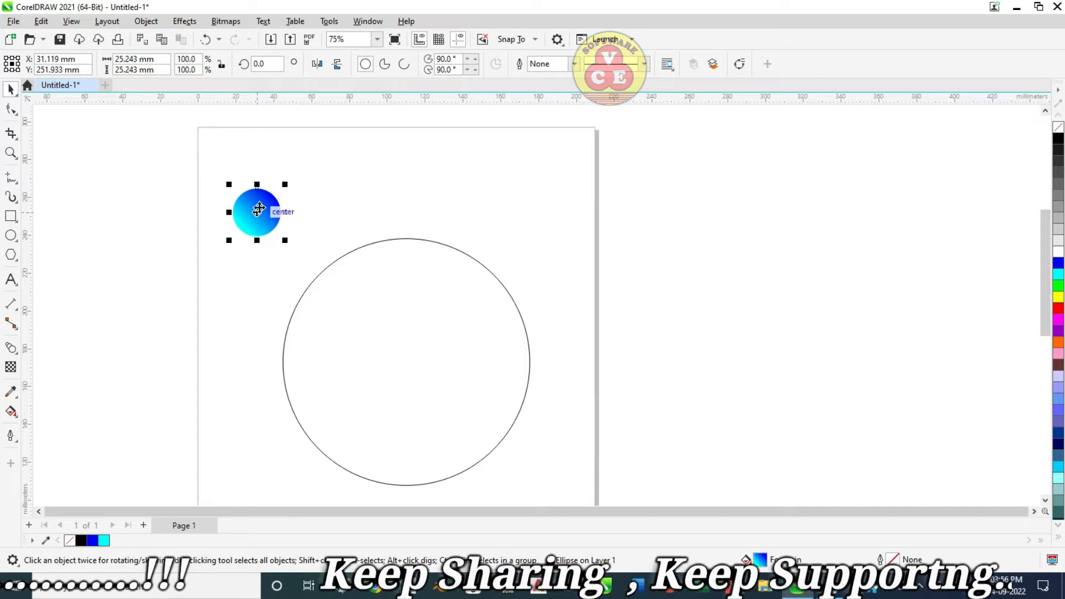
drag(259, 209, 480, 199)
scroll(649, 244, up, 1)
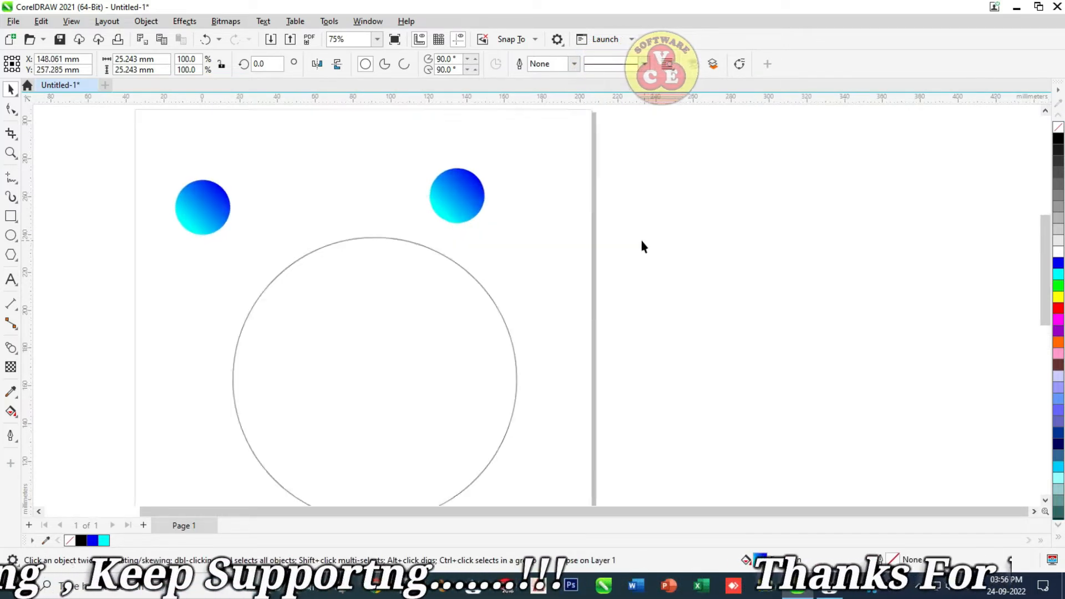
Blend the original gradient circle into its copy
scroll(188, 200, down, 2)
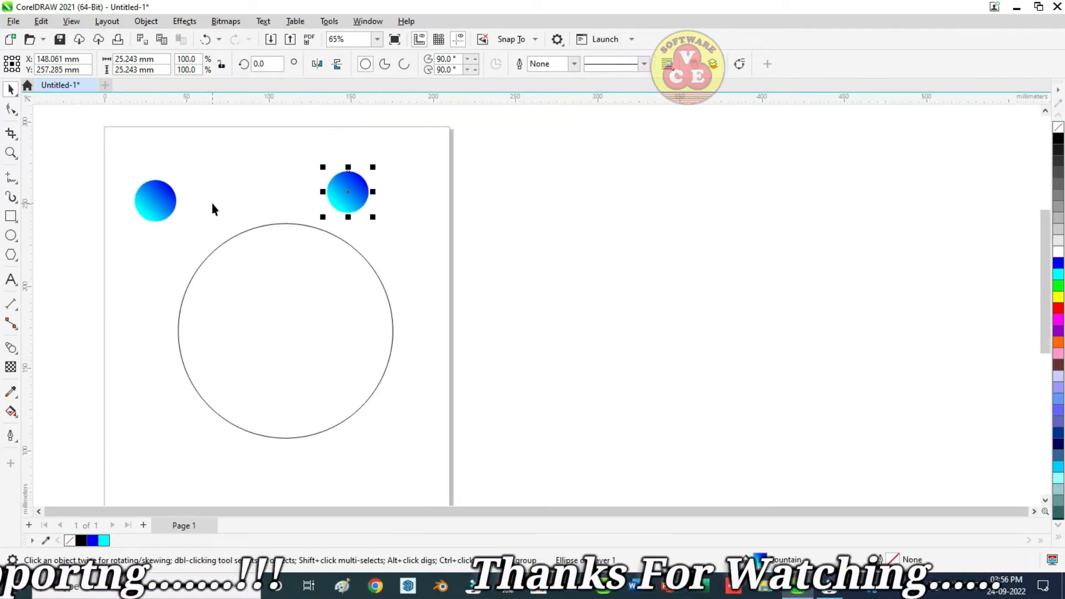
click(14, 349)
click(50, 377)
drag(155, 200, 347, 193)
click(9, 87)
click(217, 146)
Fit the blend to the large circle as its new path and move its end circles beside the break at the top
click(262, 205)
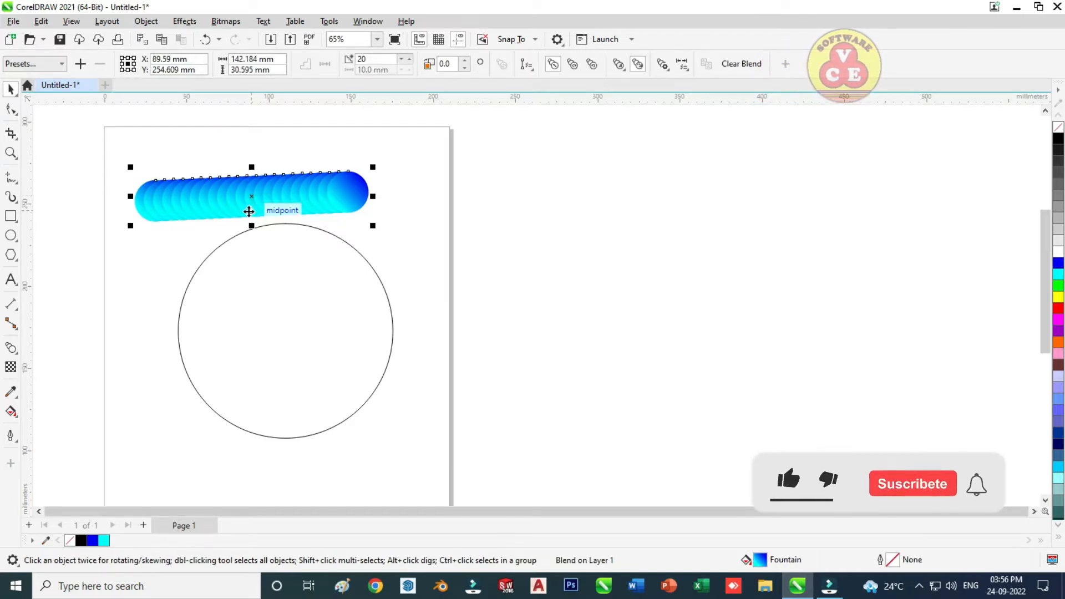
click(525, 64)
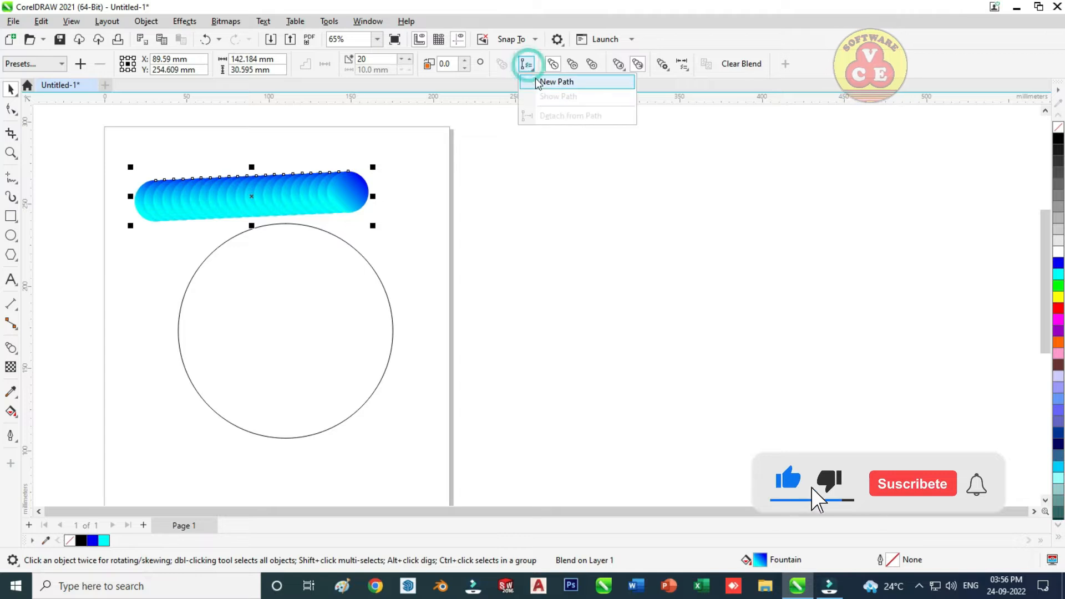
click(546, 78)
click(265, 434)
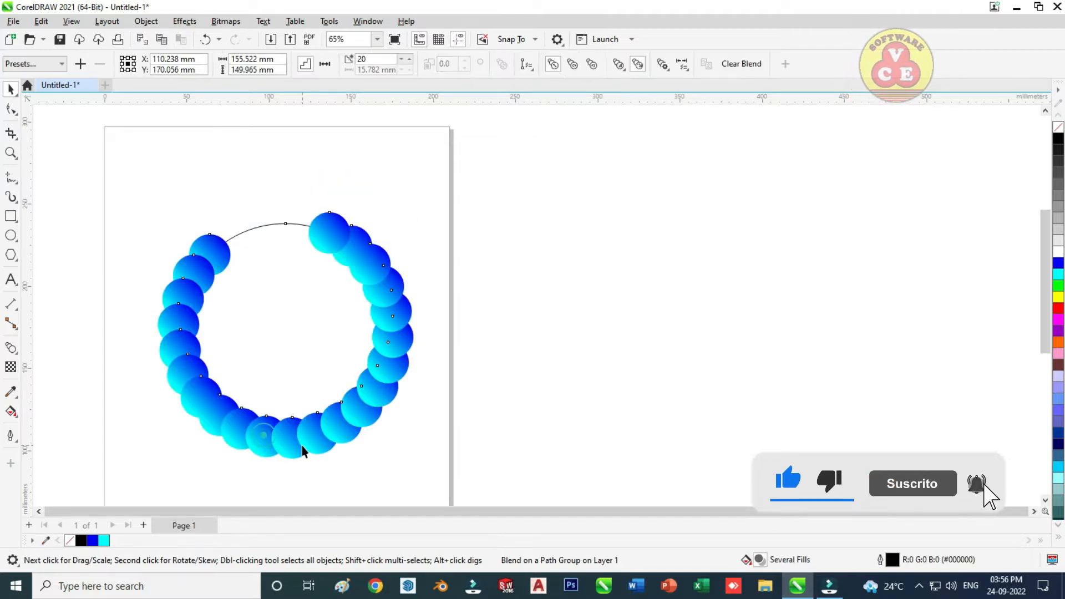
drag(144, 148, 305, 225)
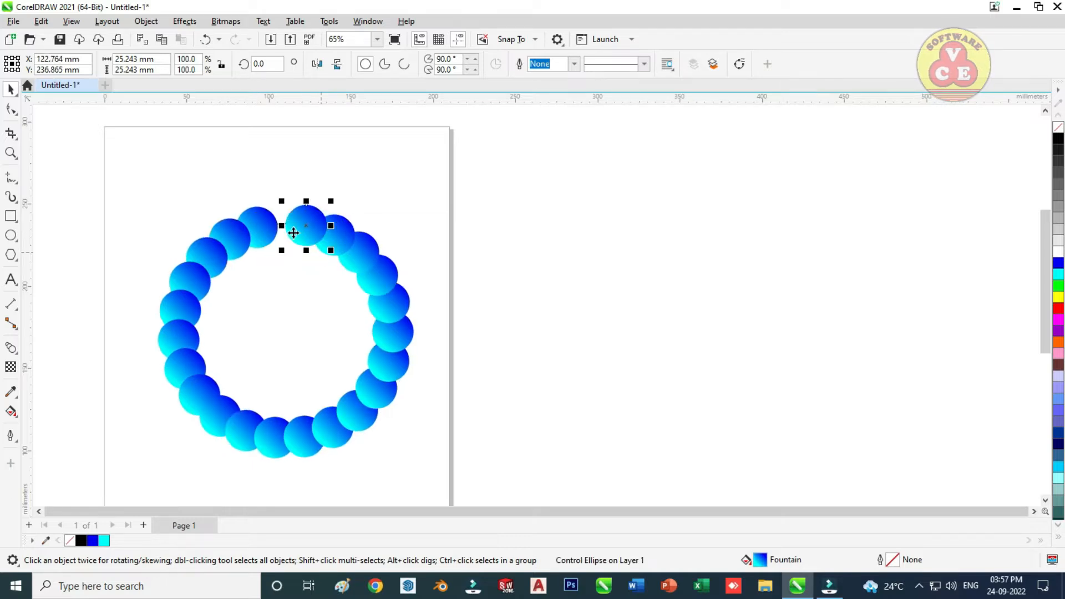
click(267, 172)
Set the number of blend objects along the path to 50
click(224, 252)
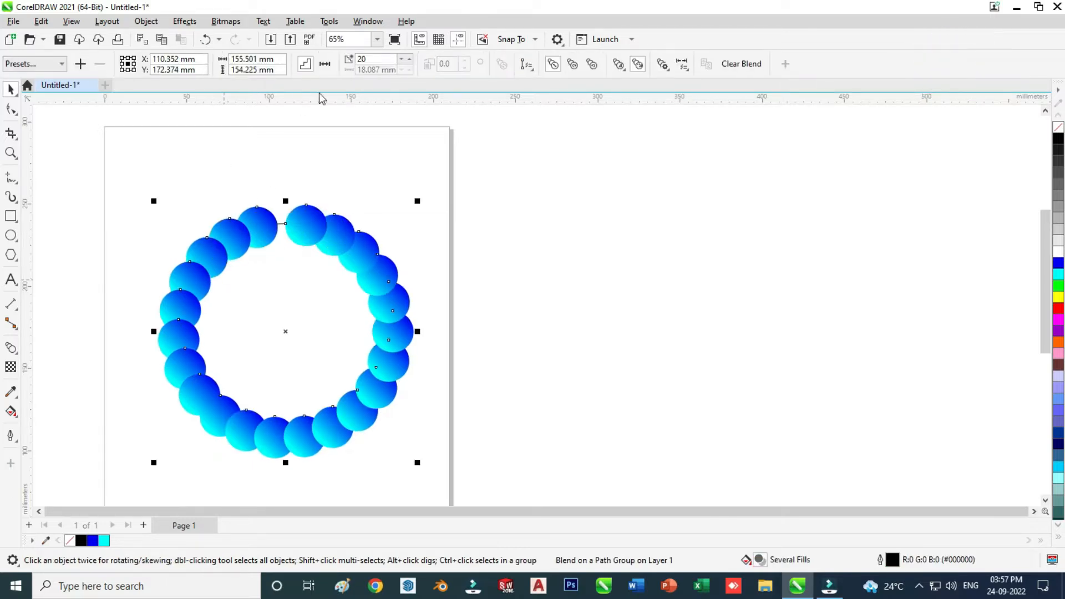
text(50)
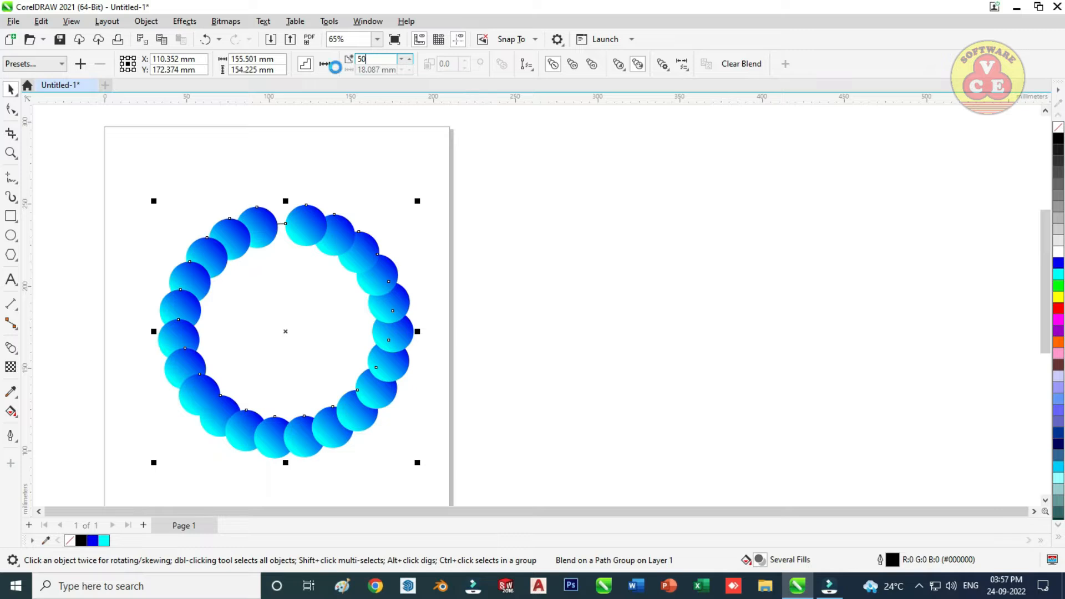
key(Return)
click(344, 164)
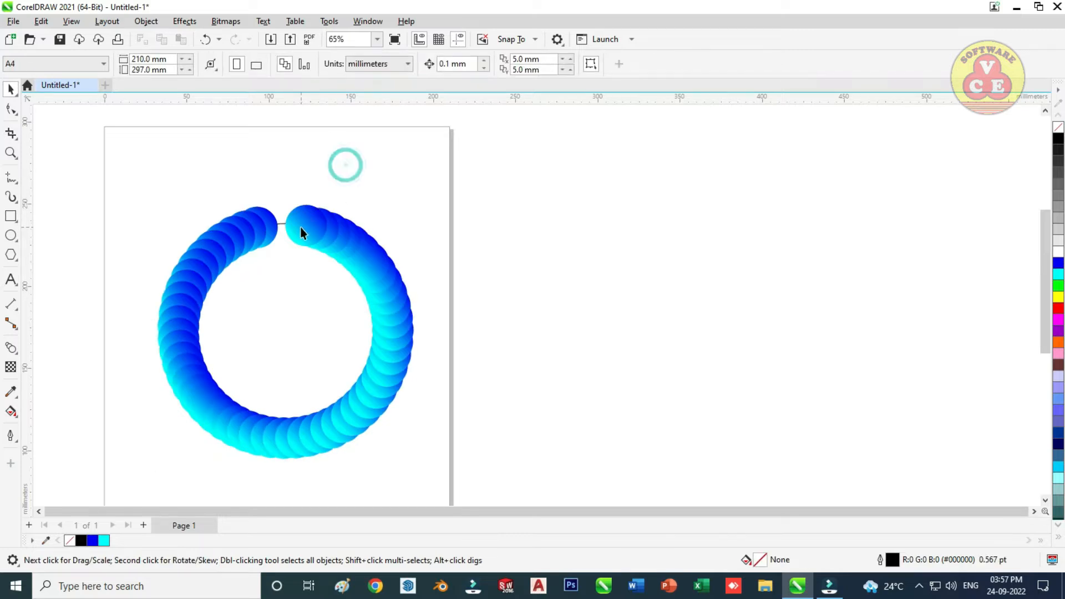
Break the ring-shaped blend apart from its path
right_click(300, 227)
click(281, 235)
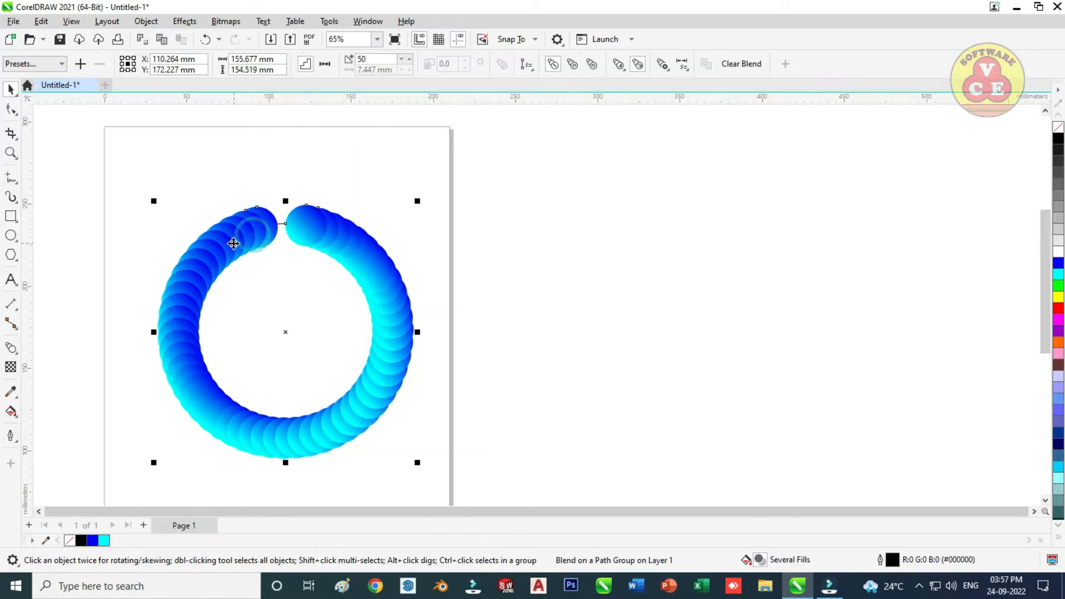
right_click(233, 244)
click(281, 253)
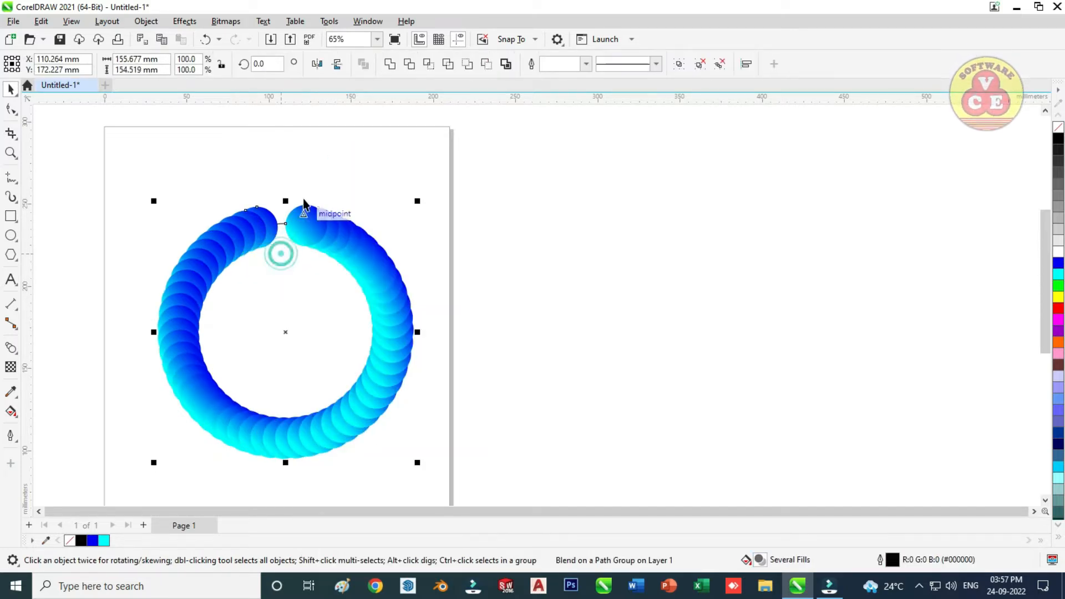
Delete the two end circles and the circular path, and move the remaining ring group up and slightly left on the page
click(308, 169)
drag(207, 261, 230, 346)
click(306, 225)
key(Delete)
click(270, 219)
key(Delete)
click(299, 224)
key(Delete)
drag(341, 310, 339, 222)
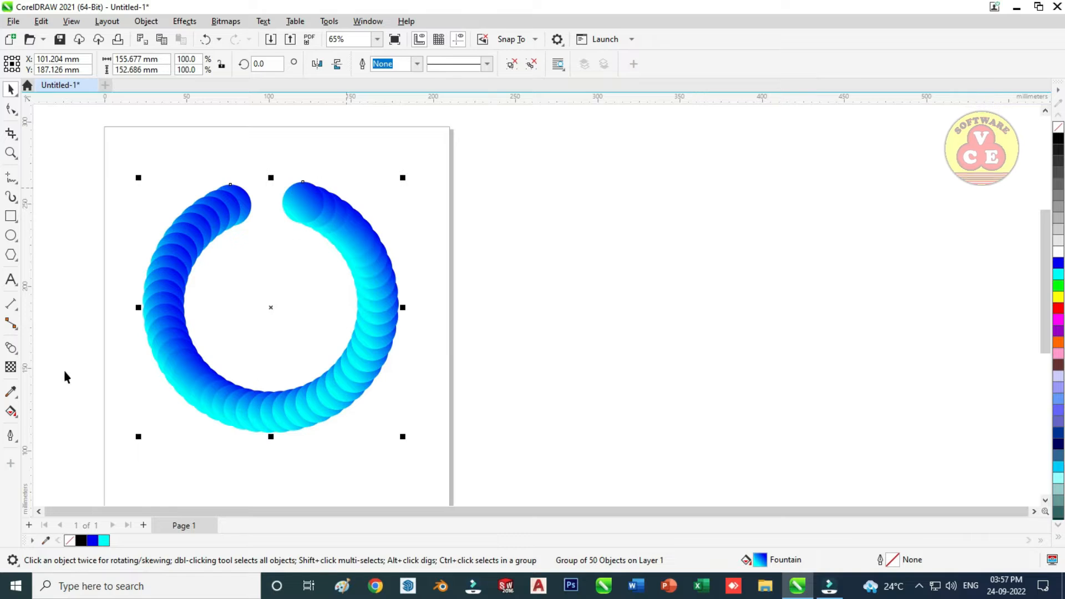
Apply a zipper distortion to the ring group with amplitude 100 and frequency 100
click(9, 349)
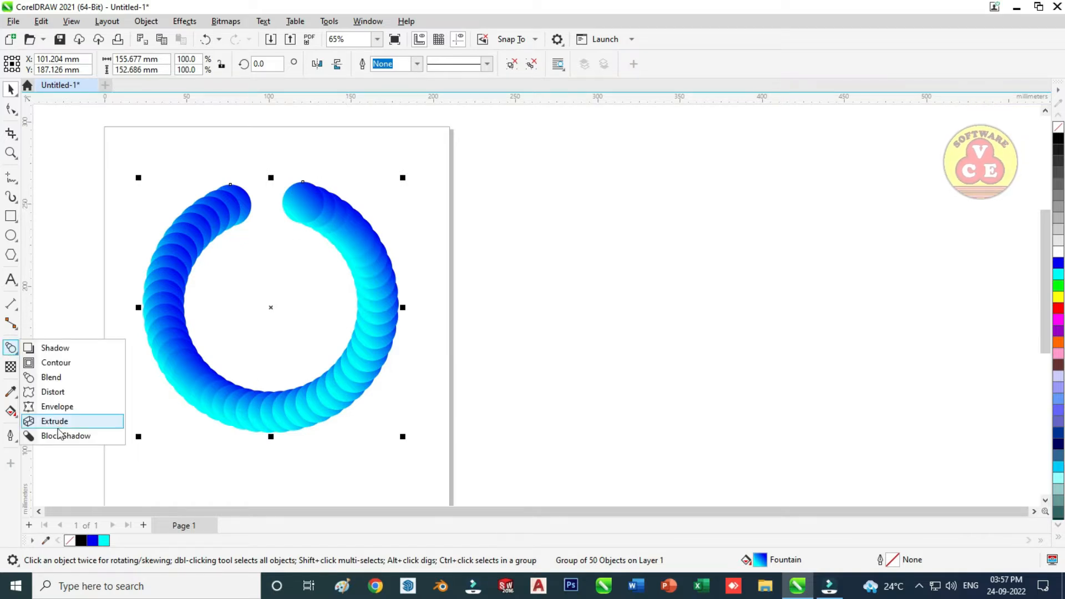
click(29, 392)
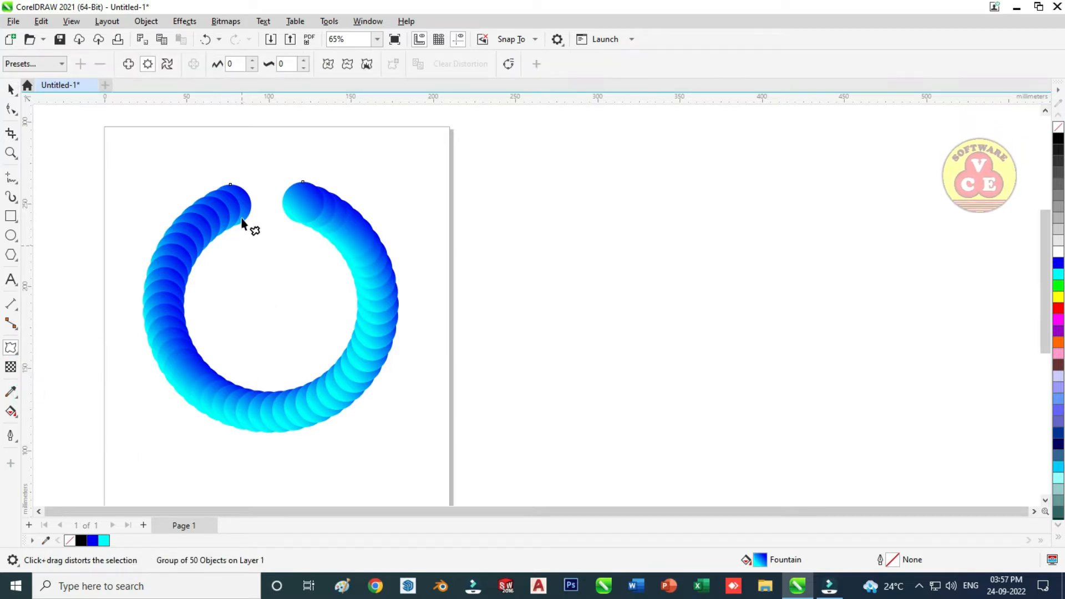
text(100)
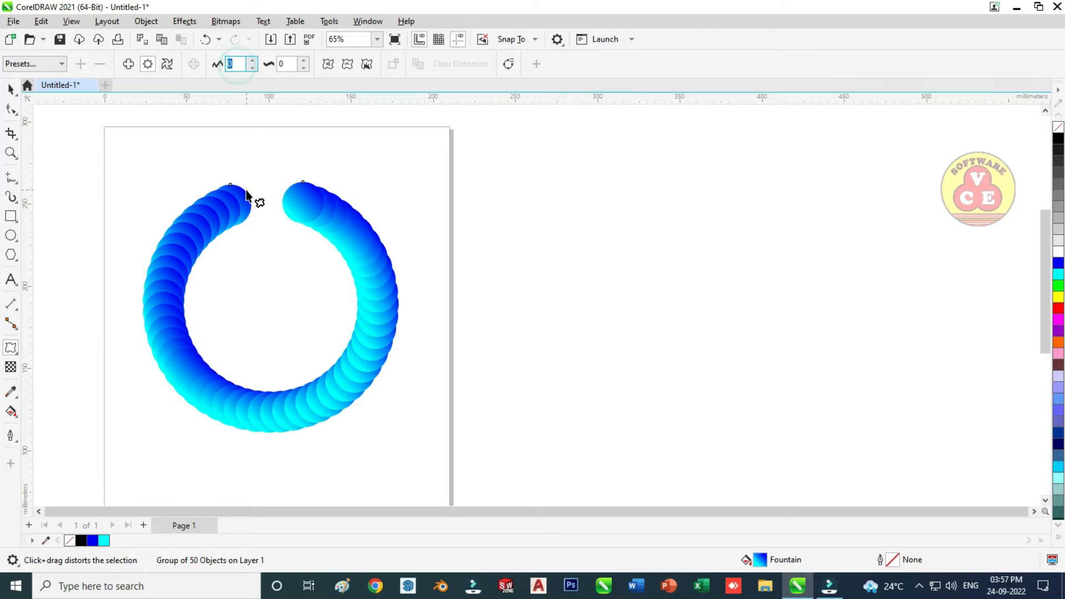
text(100)
key(Return)
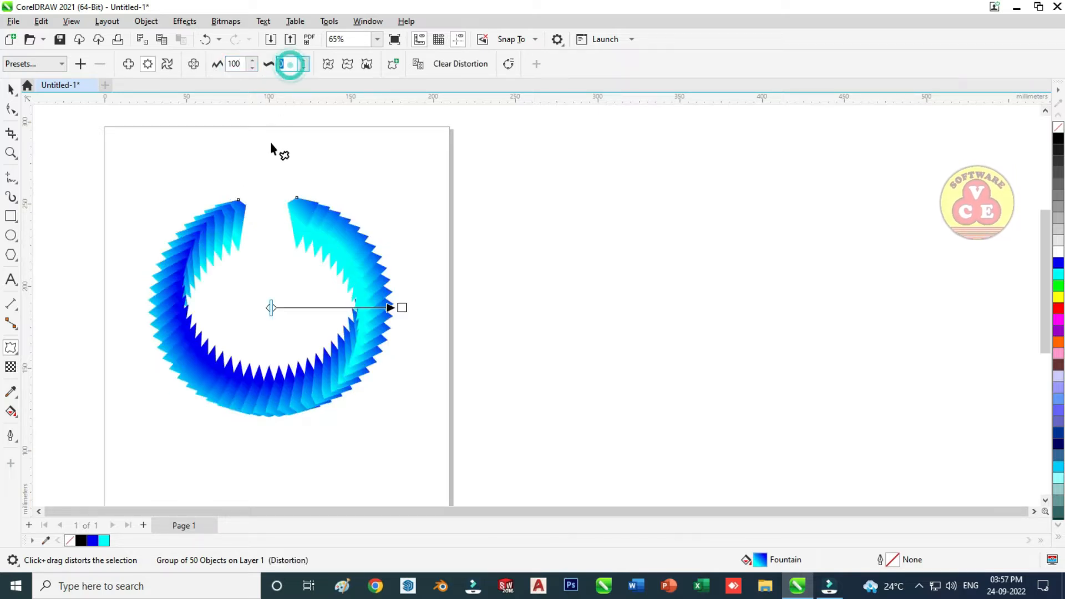
Turn on random and smooth distortion for the ring to give it a fur-like edge
click(328, 65)
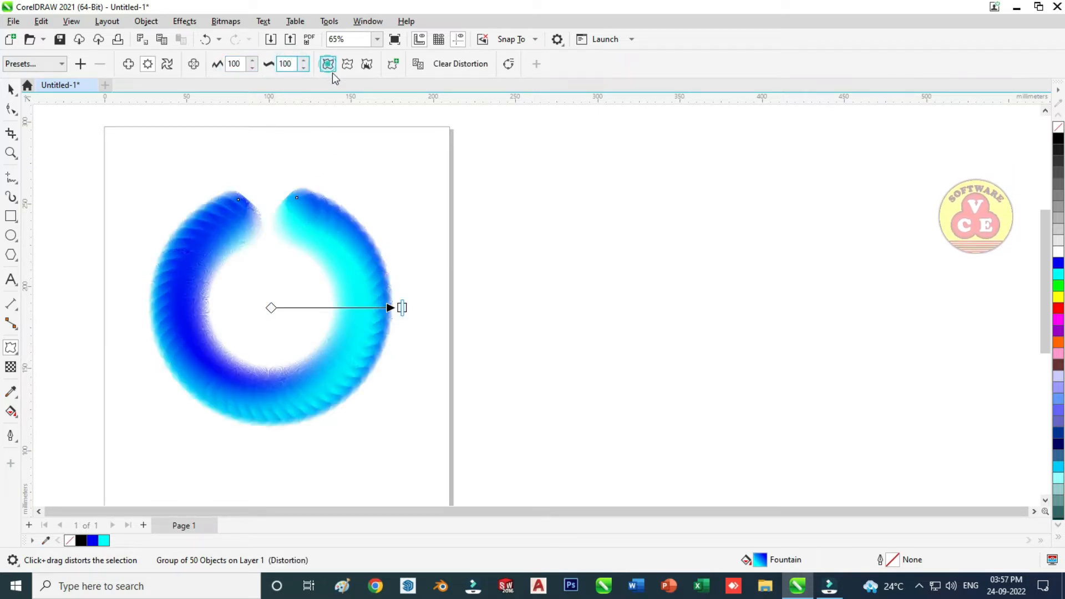
click(589, 332)
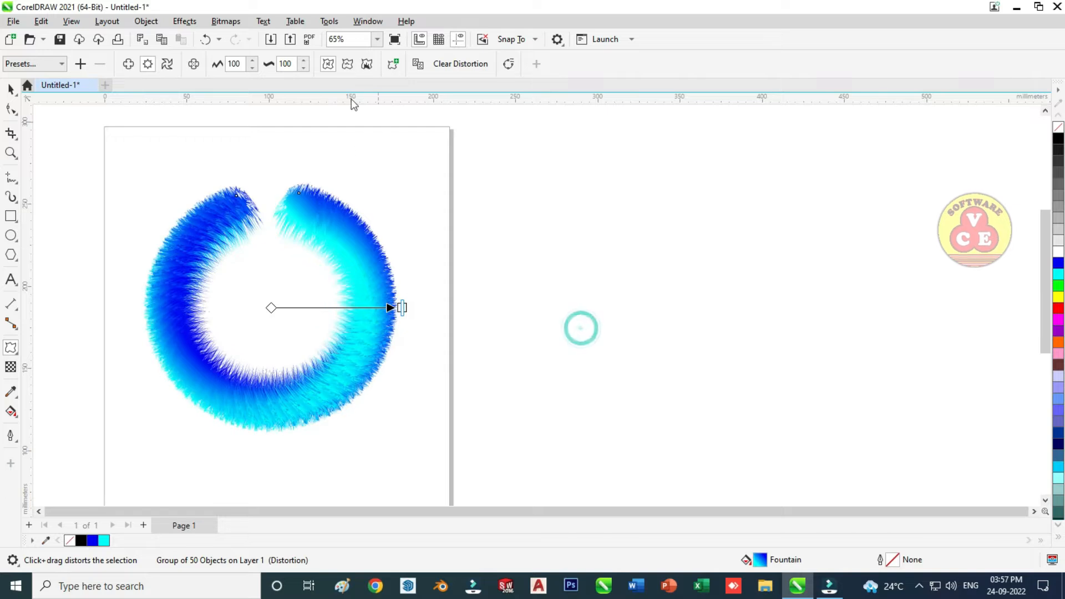
click(347, 64)
click(586, 331)
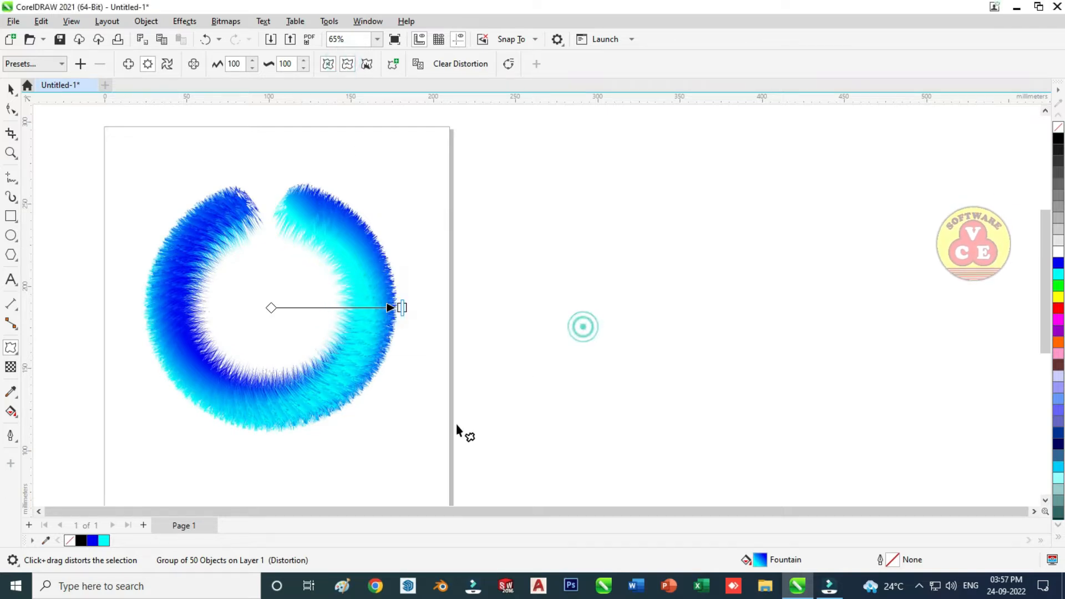
Draw a rectangle about 187 × 180 mm around the ring and fill it with black
click(10, 218)
mouse_move(117, 159)
mouse_down()
mouse_move(313, 461)
mouse_move(411, 445)
mouse_move(425, 455)
mouse_up()
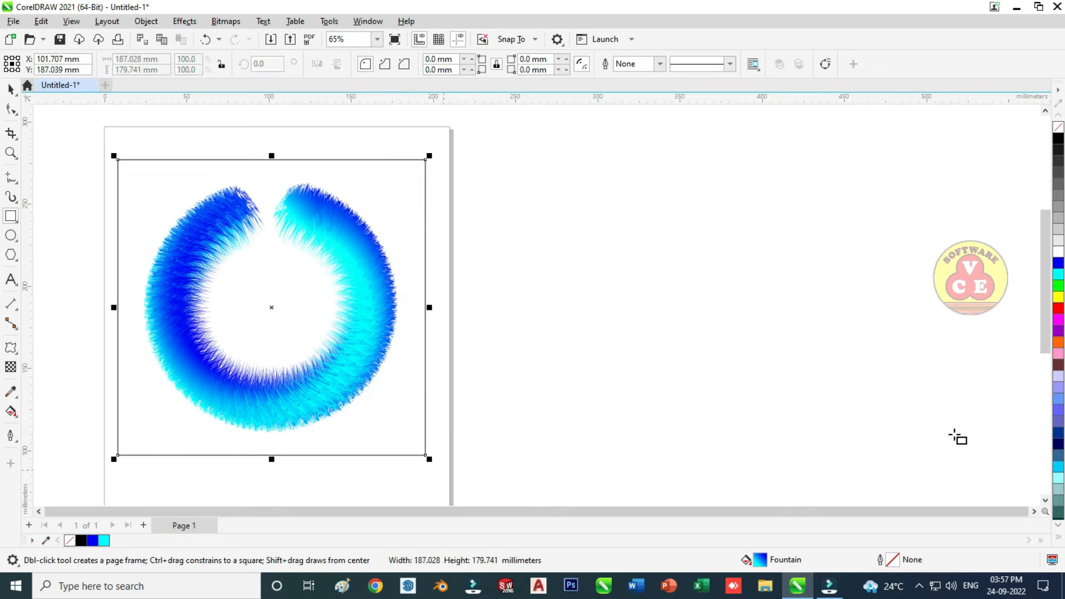
click(1058, 139)
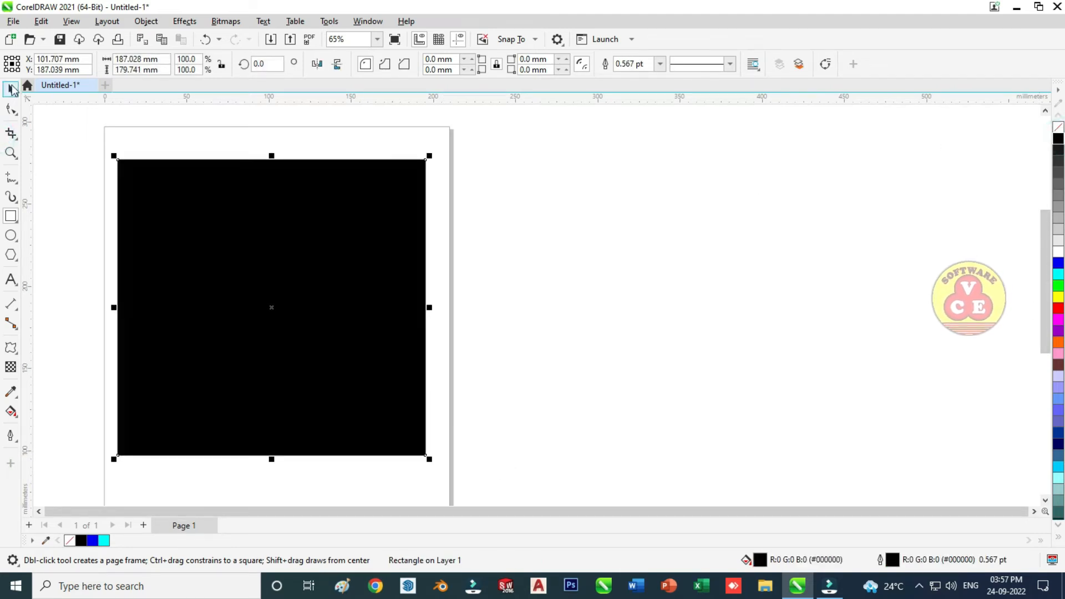
Send the black rectangle behind the furry ring
click(13, 89)
right_click(342, 172)
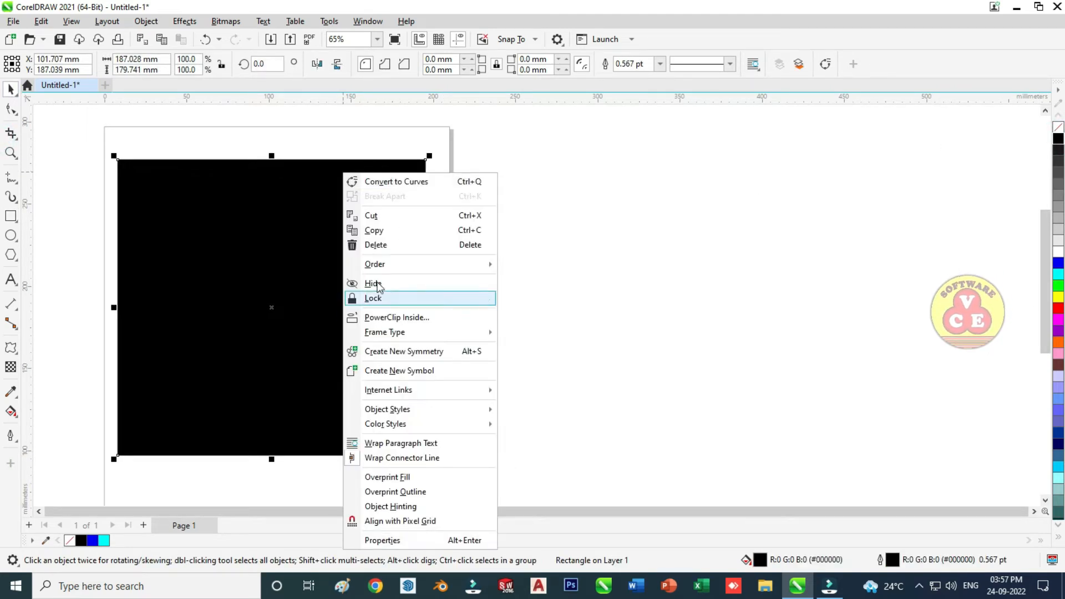
click(537, 285)
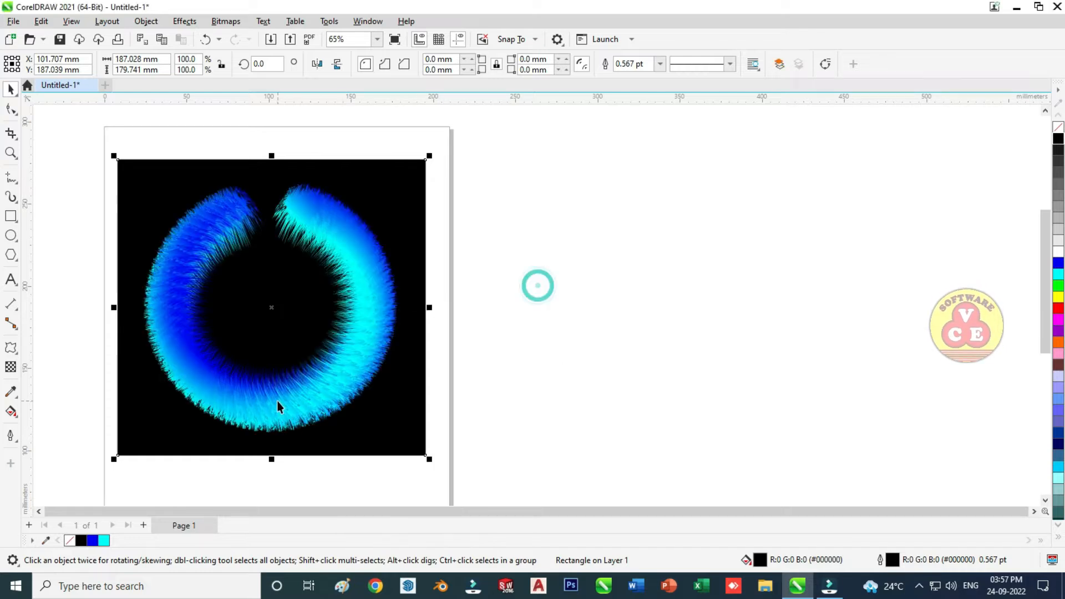
Apply a zipper distortion with amplitude 50 to the black background rectangle to give it spiky edges
click(12, 349)
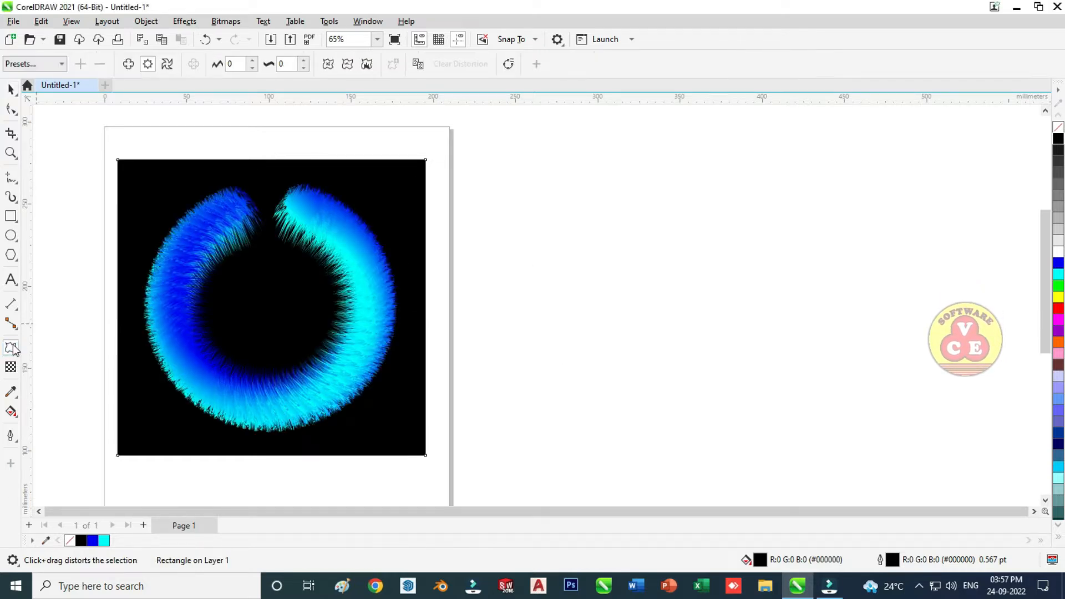
click(239, 64)
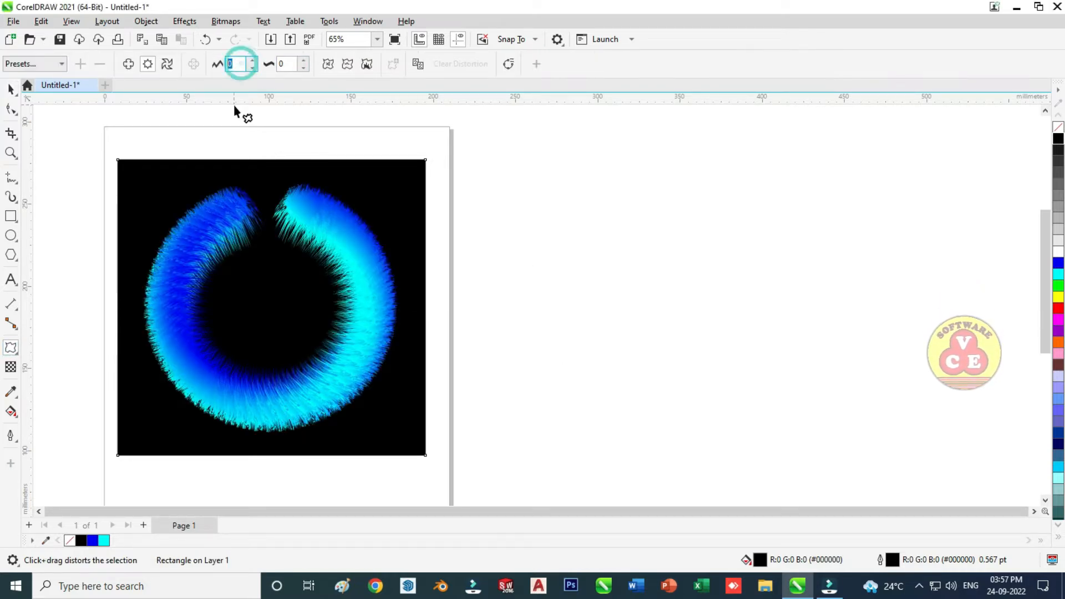
text(50)
click(290, 64)
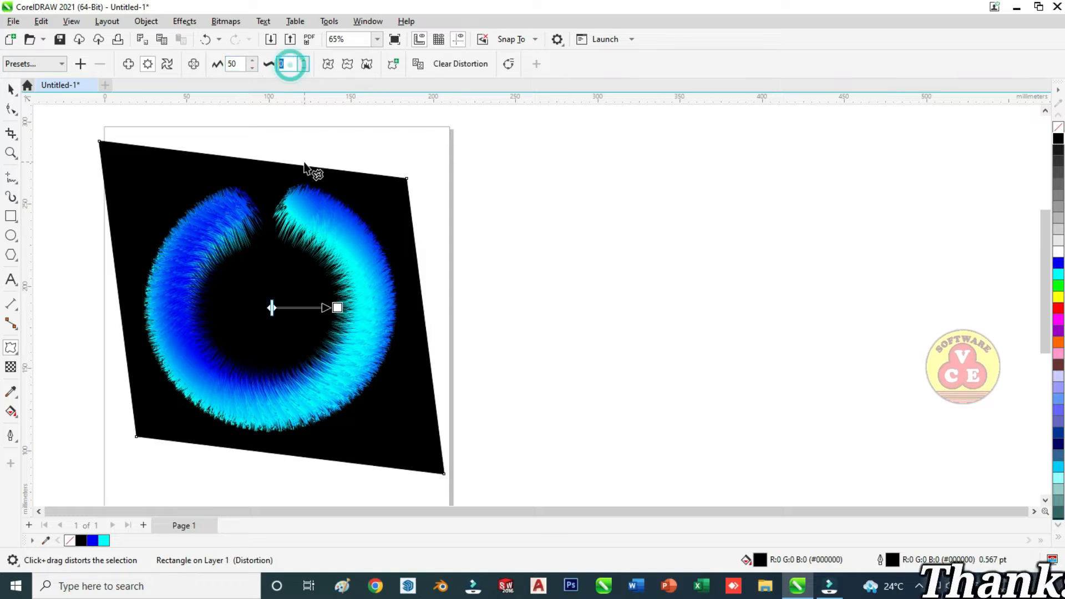
key(Return)
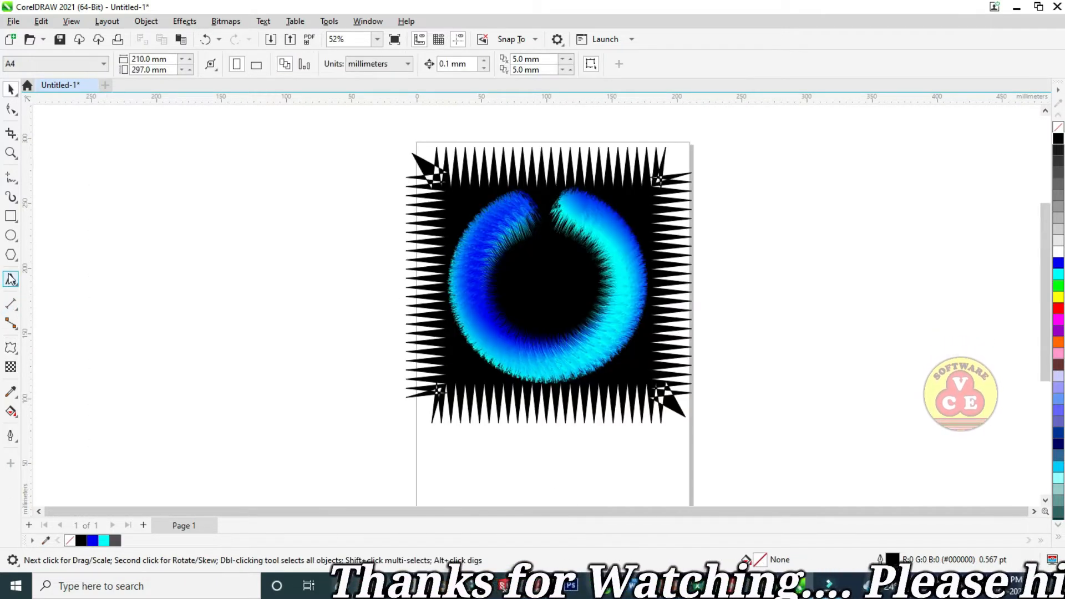
Add an Arial letter V beside the ring artwork, enlarge it to about 102 × 111 mm and move it up
click(10, 279)
click(177, 289)
text(V)
key(ctrl+space)
drag(194, 304, 353, 445)
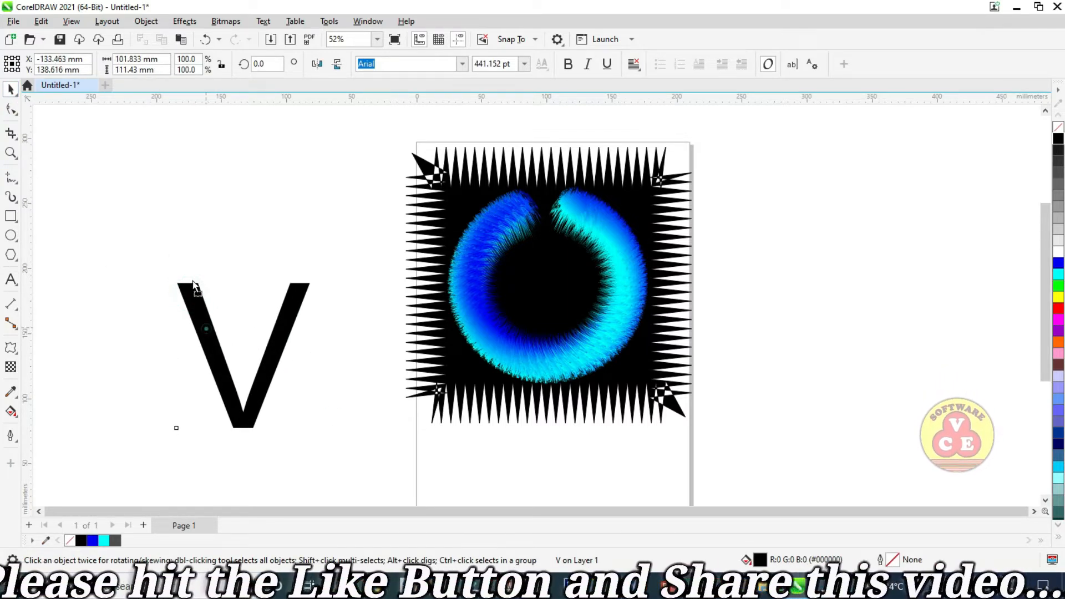
drag(198, 294, 177, 218)
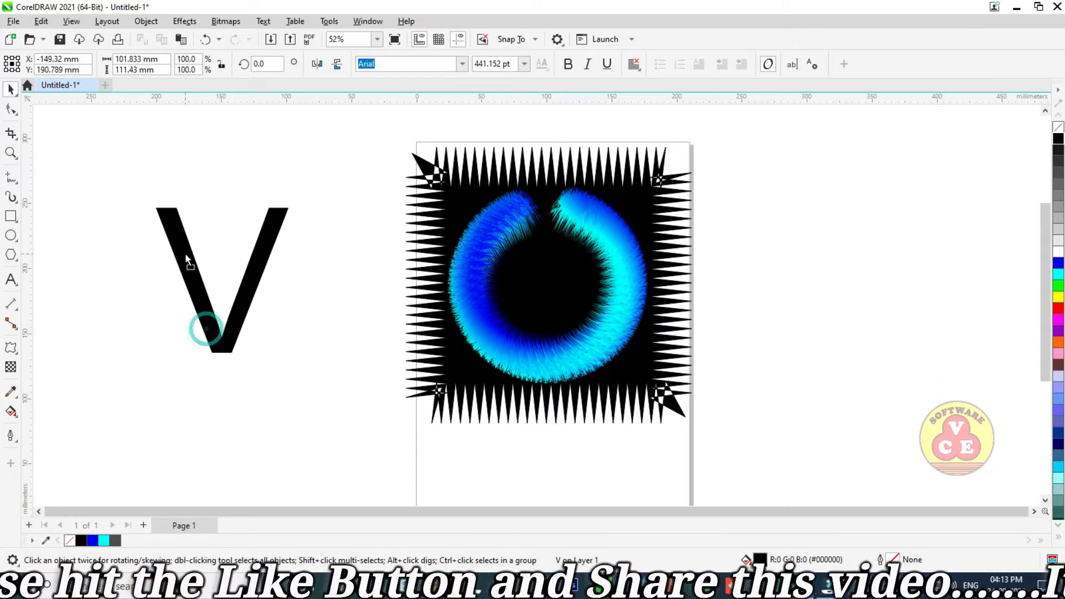
Remove the V's fill, give it a black outline and convert the letter to curves
click(1058, 129)
right_click(1058, 138)
click(1003, 141)
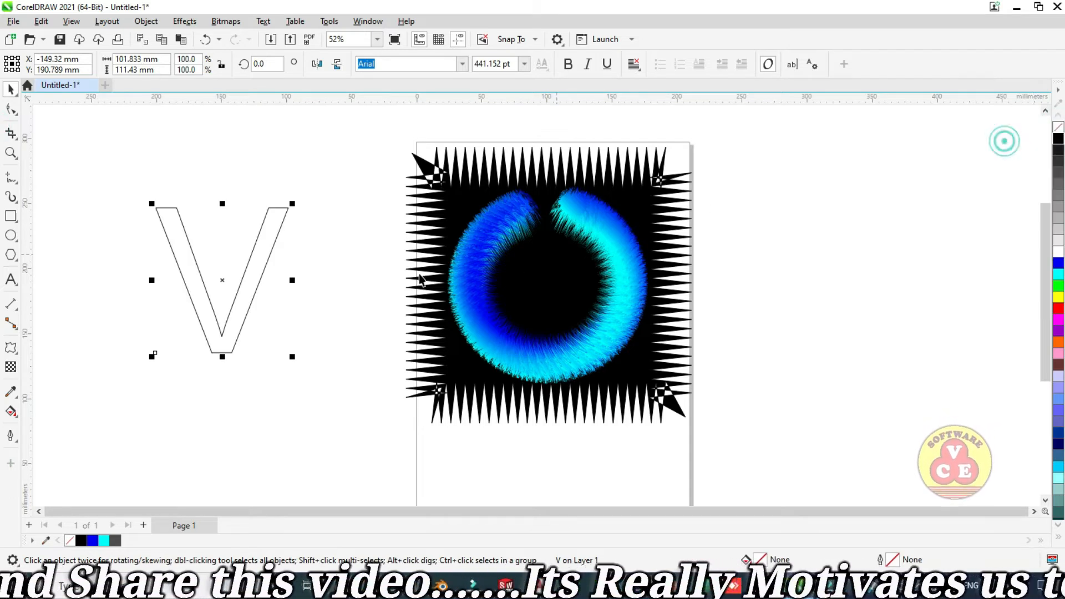
click(146, 21)
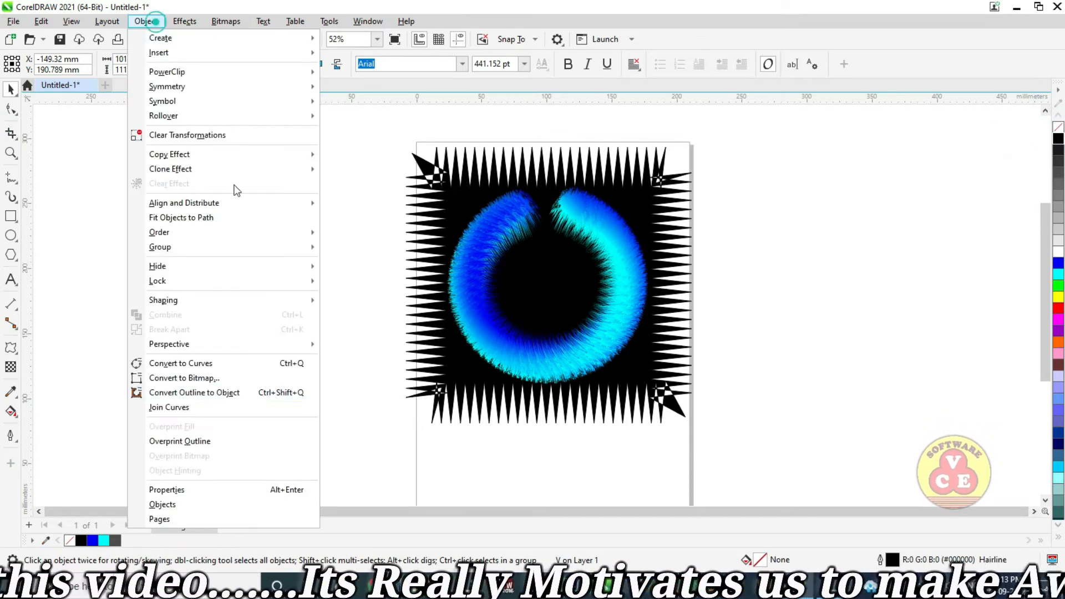
click(186, 362)
Break the V's outline at its upper-left corner and delete the inner nodes, leaving only the open outer line
key(F10)
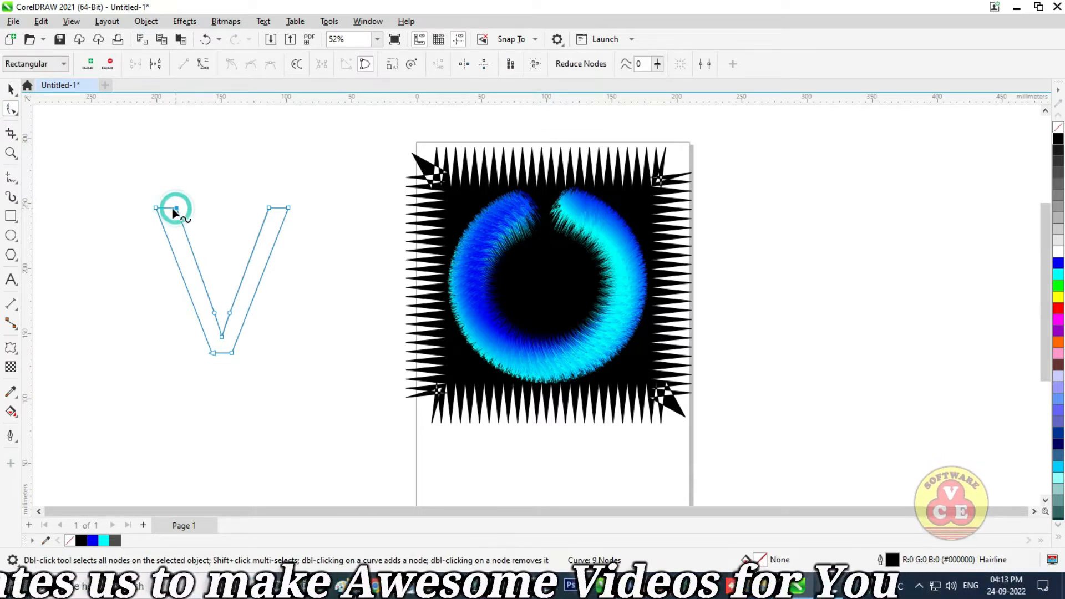
click(156, 207)
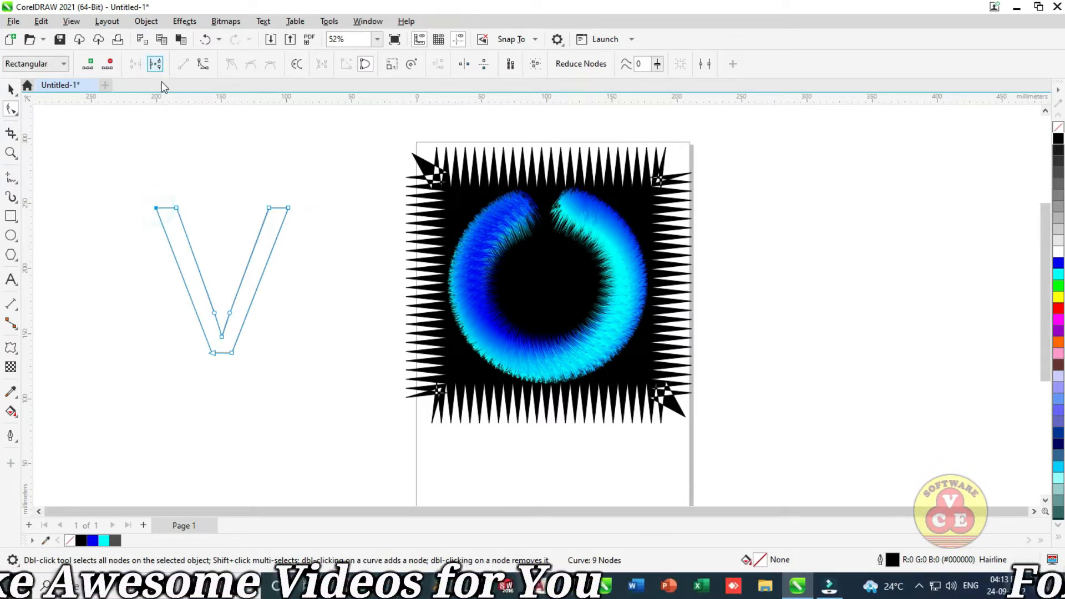
double_click(178, 206)
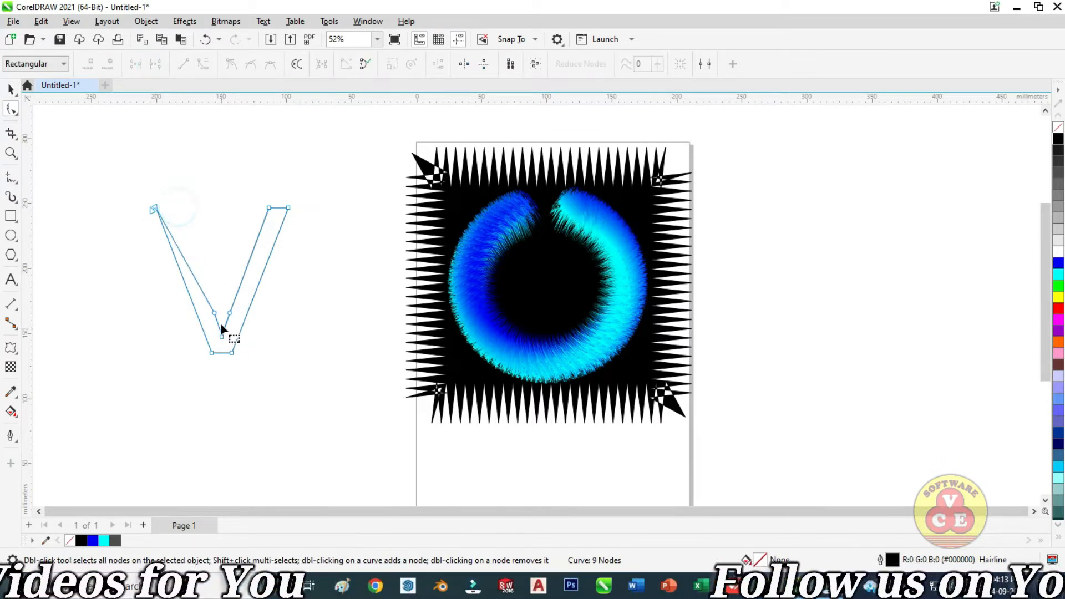
double_click(221, 333)
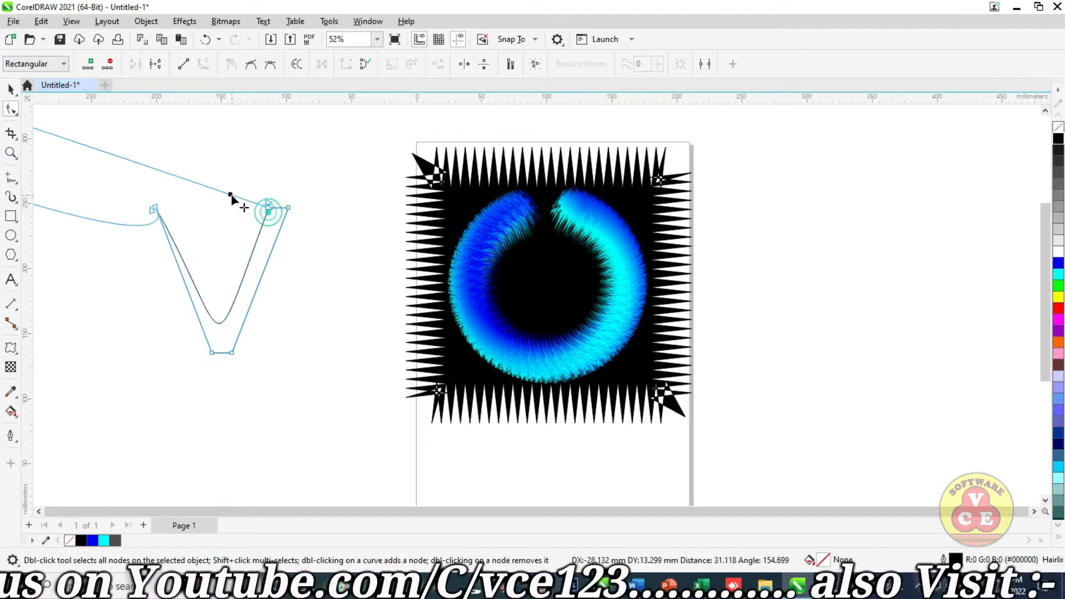
drag(231, 195, 271, 206)
click(267, 207)
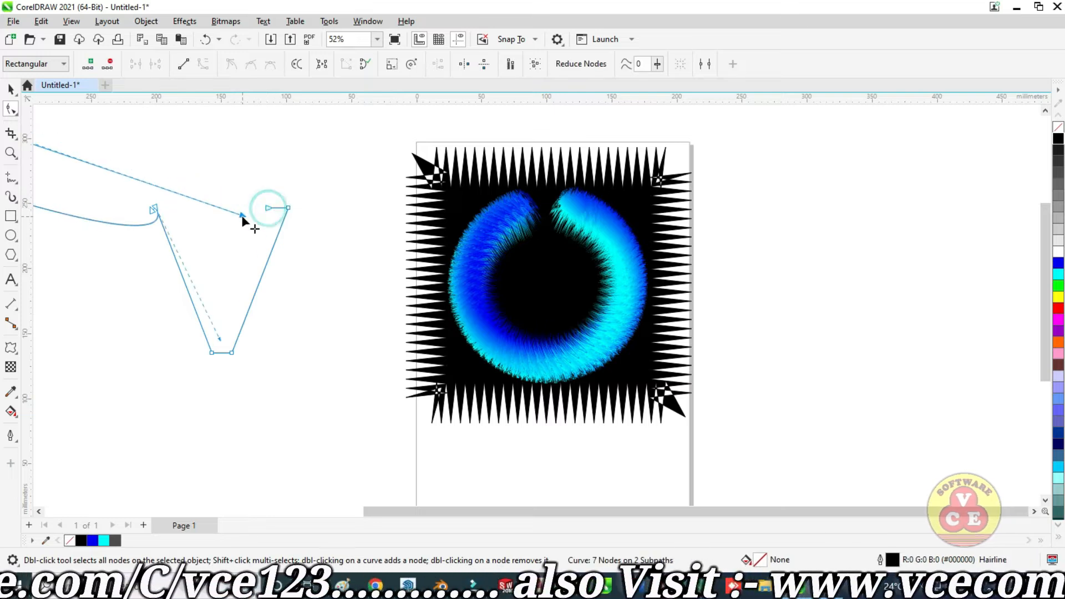
double_click(242, 215)
double_click(267, 208)
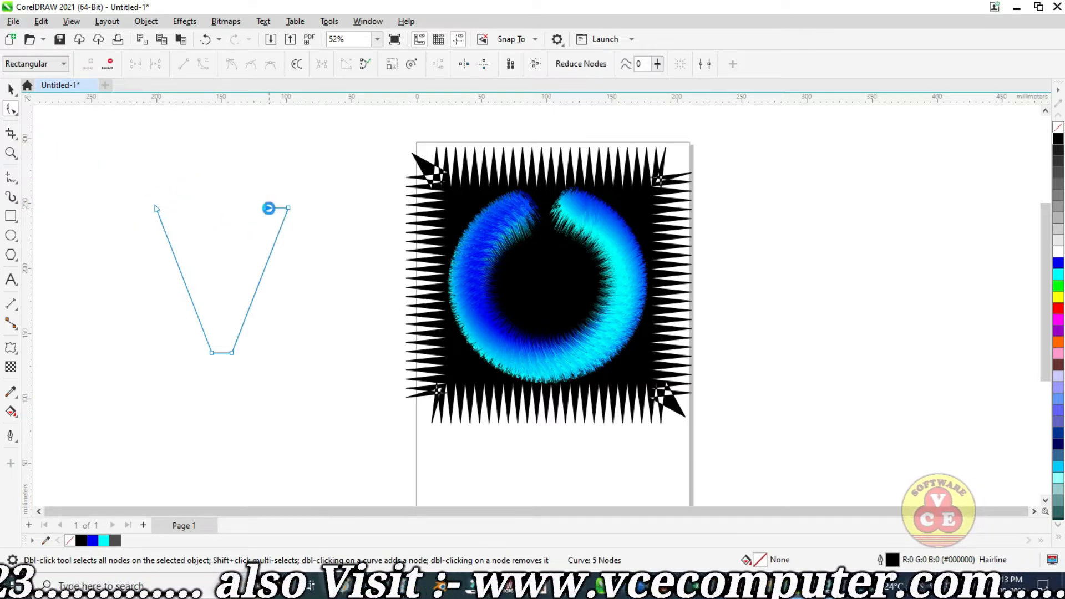
key(space)
click(192, 168)
Draw a circle about 19 mm in diameter just above the left end of the V line
scroll(240, 295, up, 2)
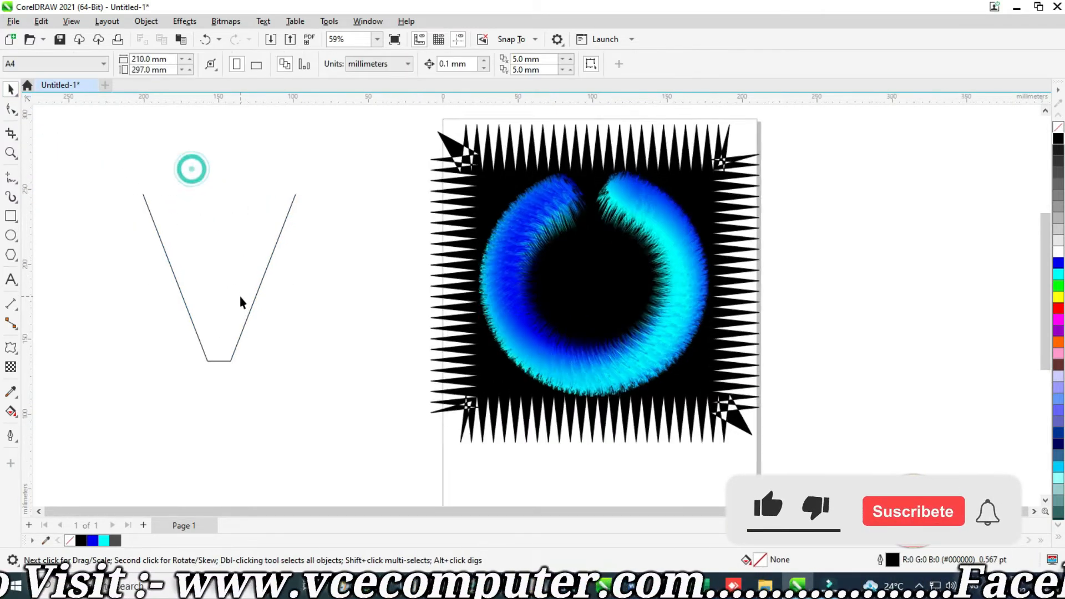
scroll(174, 244, down, 1)
scroll(145, 192, up, 1)
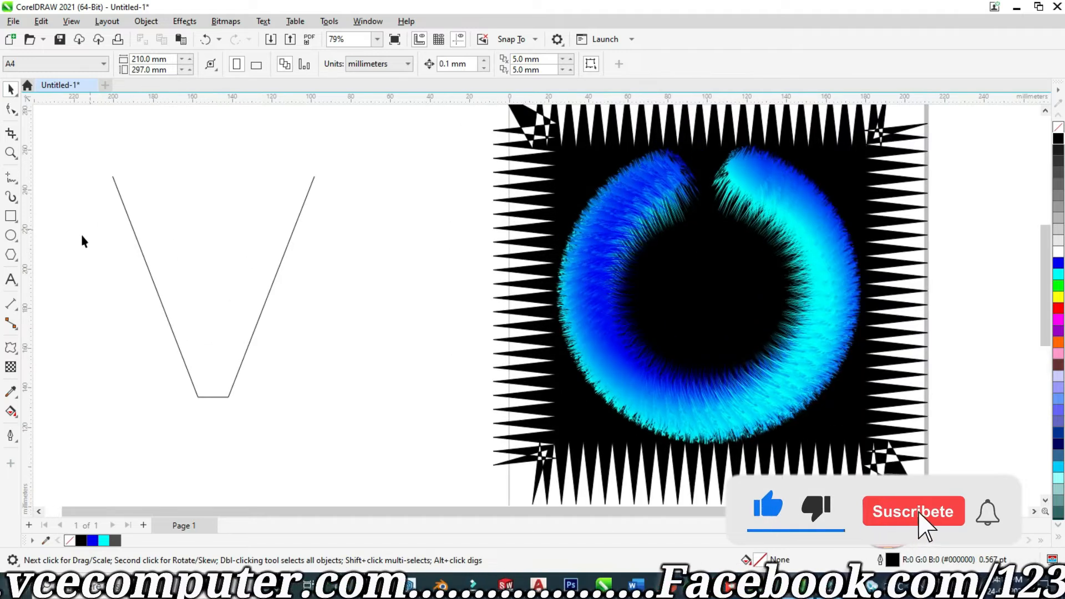
click(11, 235)
drag(97, 123, 130, 150)
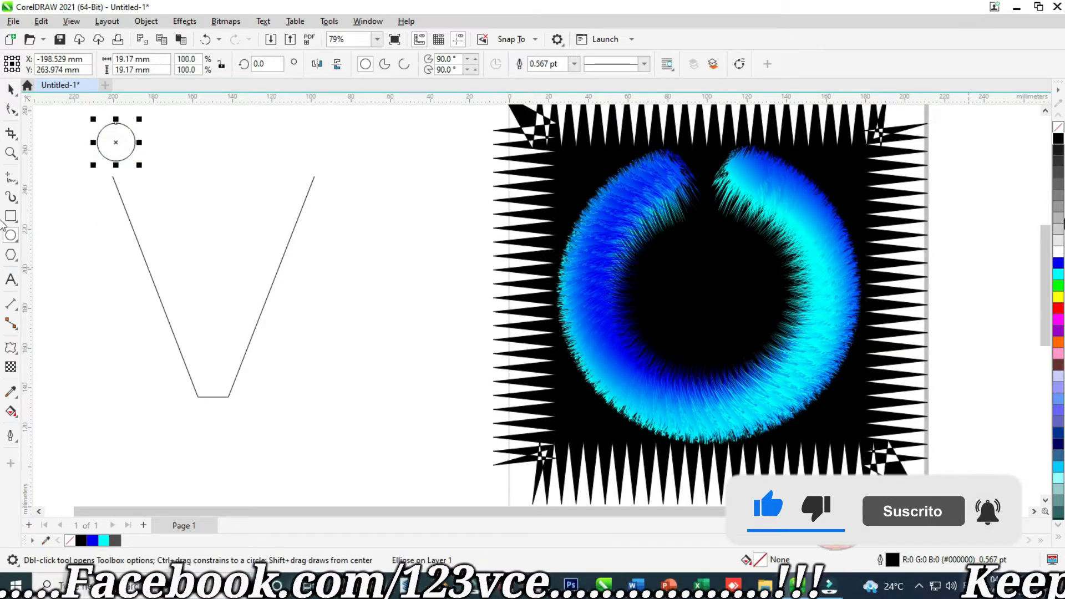
Apply a diagonal linear fountain fill across the circle, starting near its upper-left edge
click(10, 412)
click(72, 409)
drag(113, 131, 128, 164)
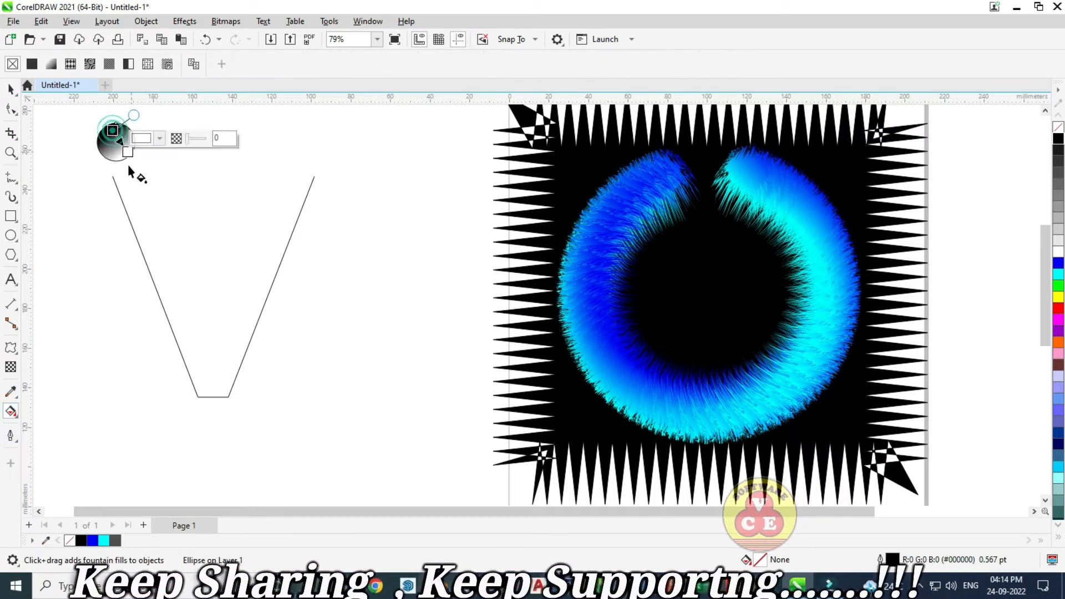
scroll(97, 115, up, 3)
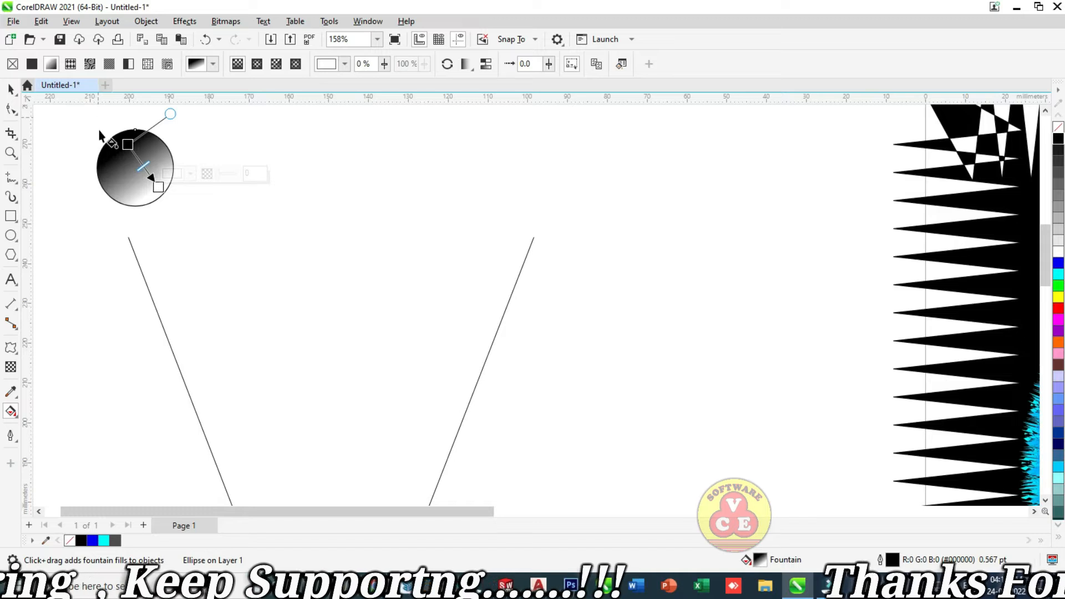
drag(128, 144, 117, 146)
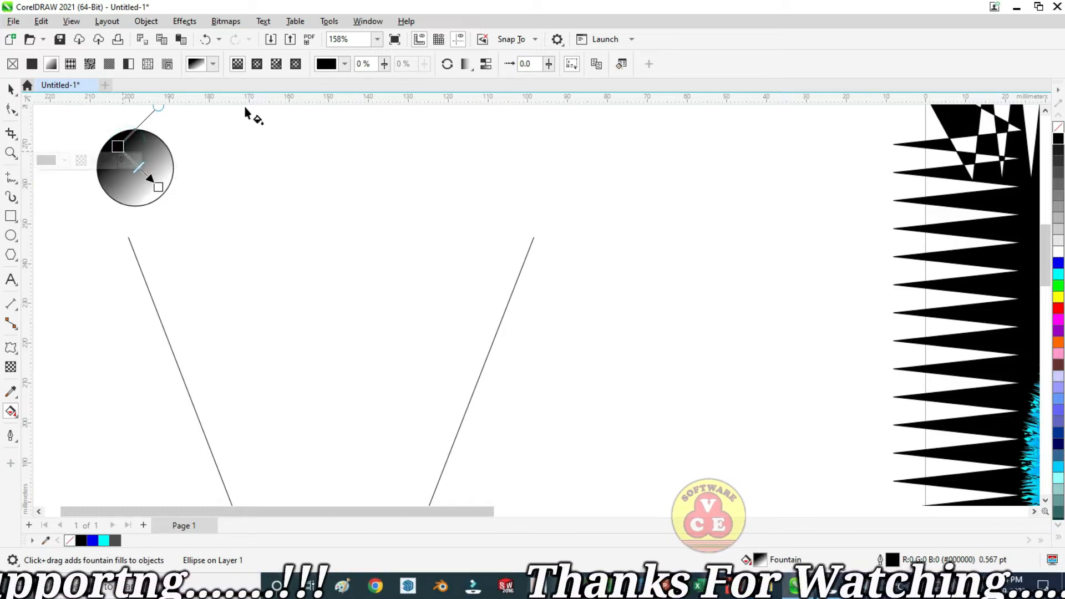
Set the circle's fountain fill colours to blue and green and remove its outline
click(1056, 262)
click(158, 187)
click(1058, 285)
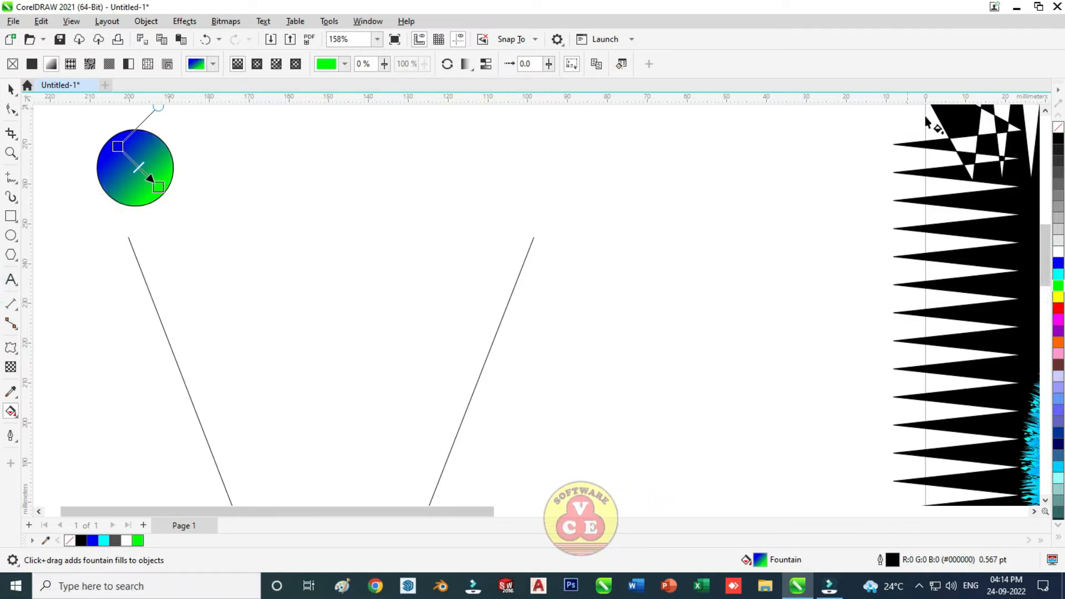
right_click(1056, 127)
click(992, 126)
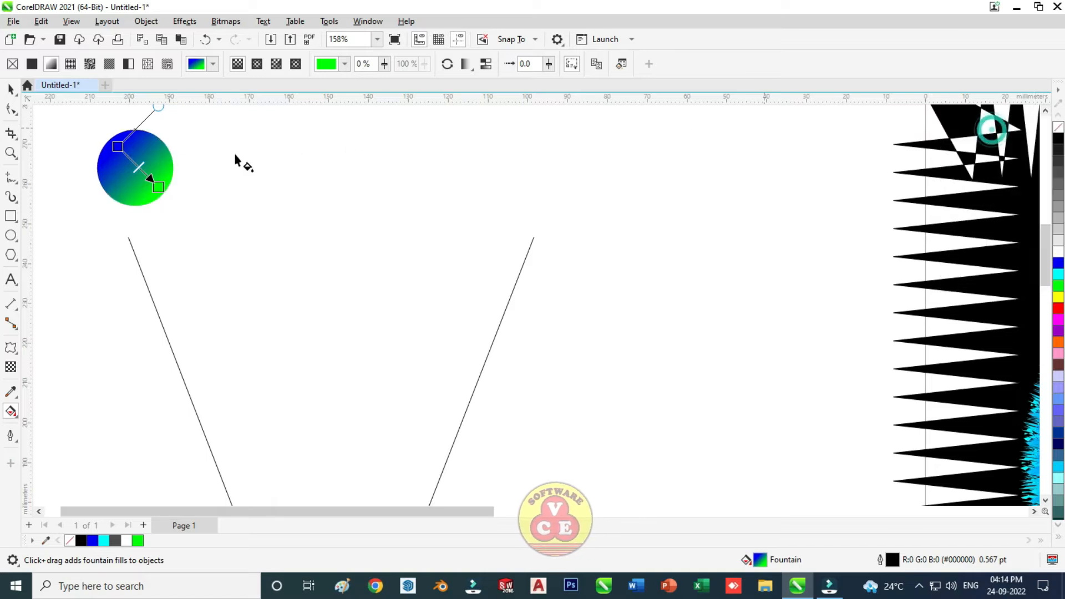
Duplicate the gradient circle and place the copy above the right end of the V line
key(Up)
key(Up)
key(Right)
key(Right)
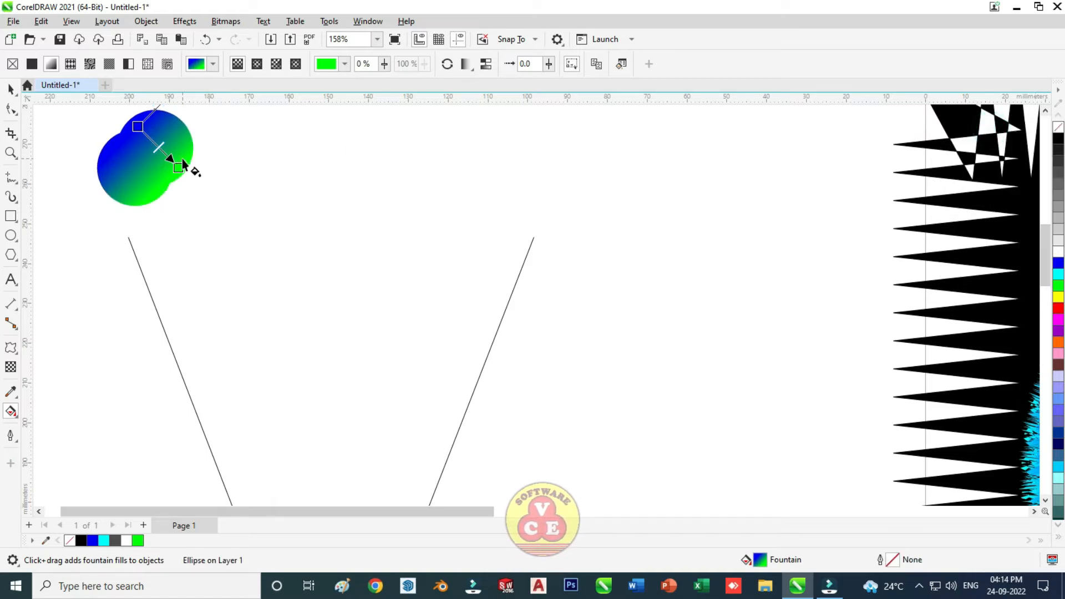
click(11, 89)
drag(153, 134, 531, 147)
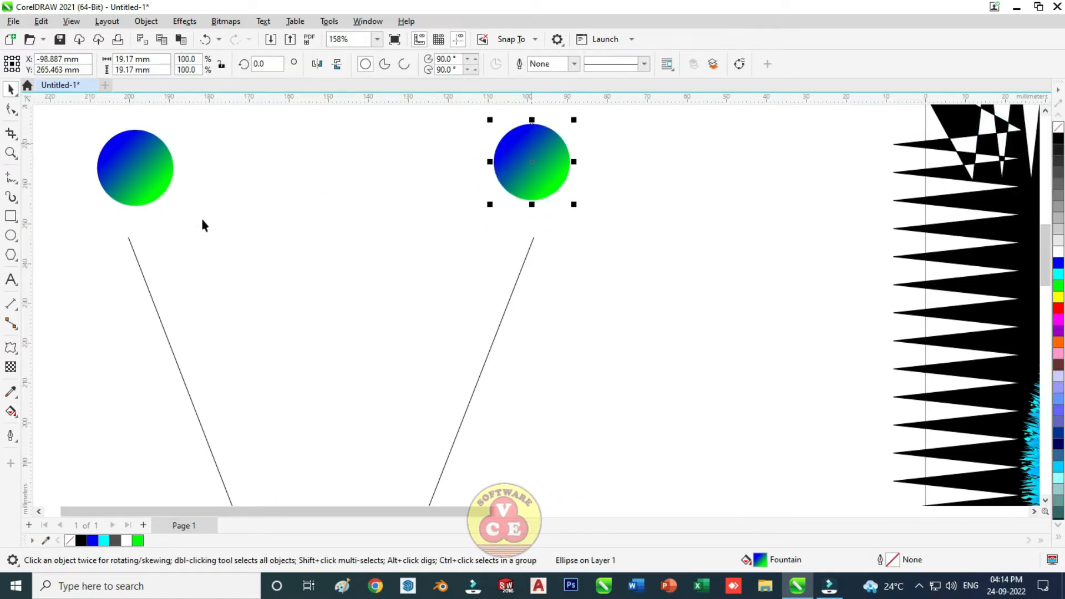
Blend the left gradient circle into the right one
click(16, 353)
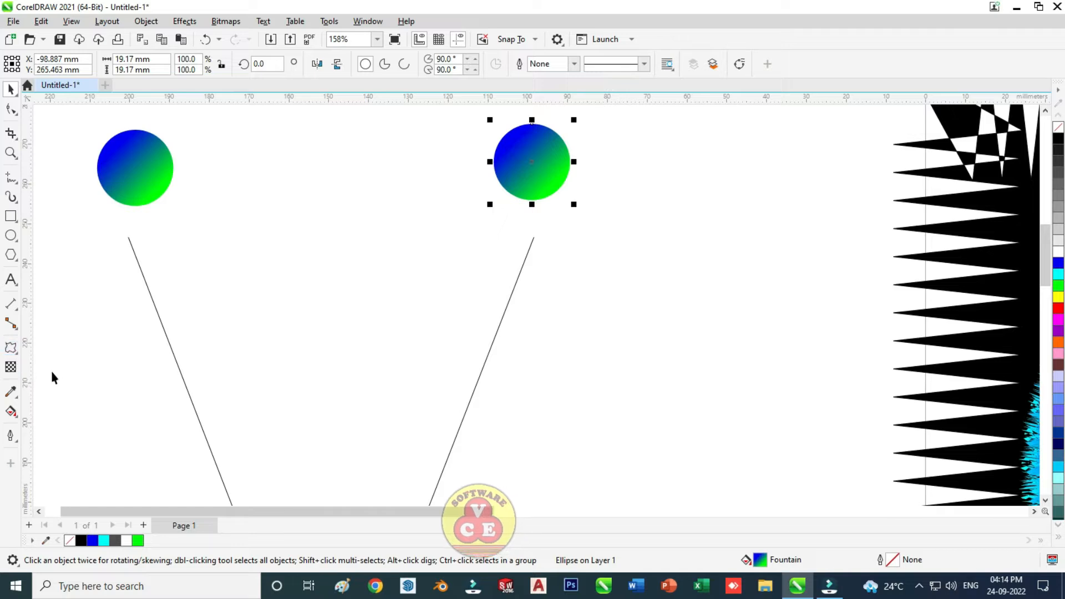
click(10, 355)
click(53, 376)
drag(135, 167, 530, 165)
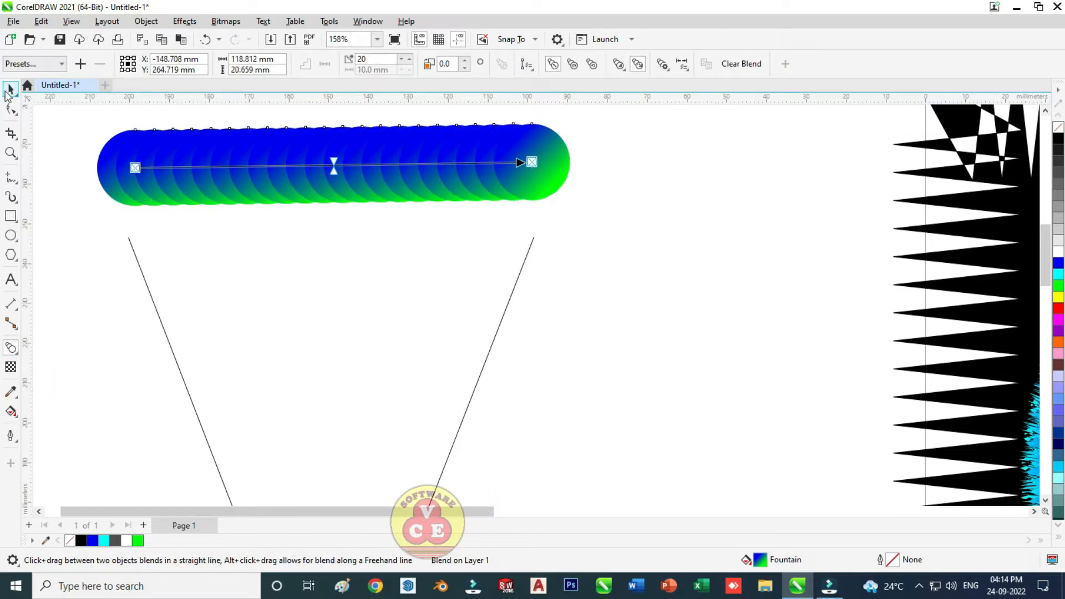
Fit the circle blend to the open V line as its new path
click(10, 90)
click(390, 158)
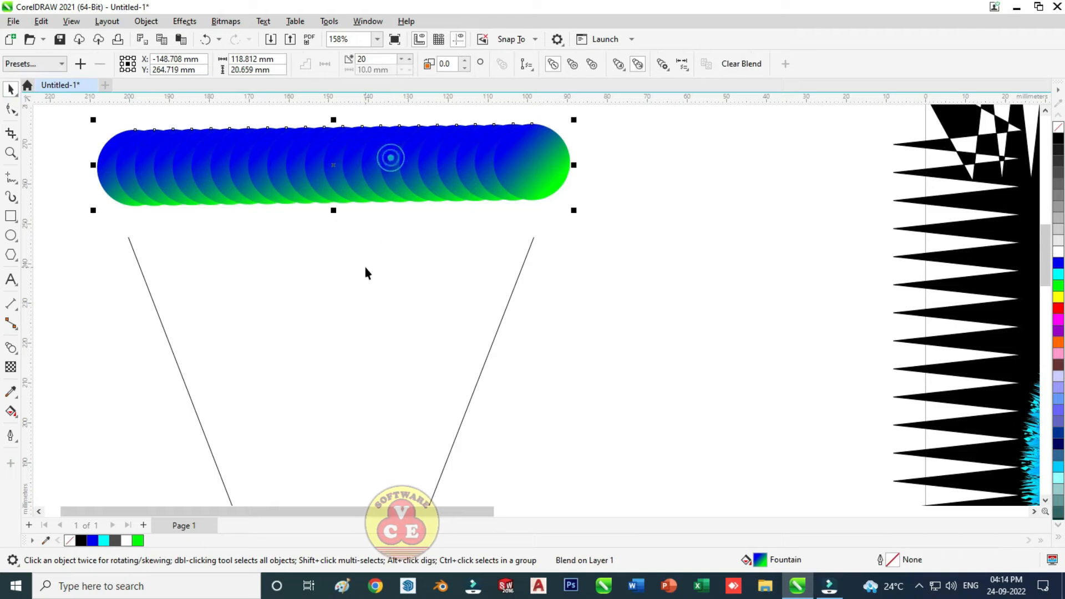
click(525, 66)
click(542, 82)
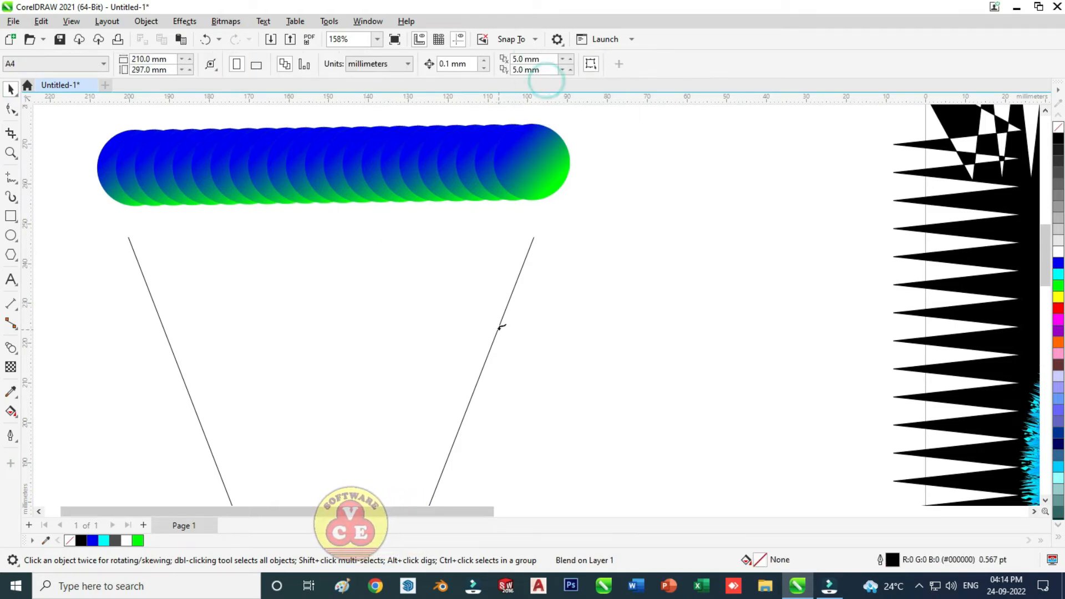
click(501, 325)
scroll(276, 215, down, 4)
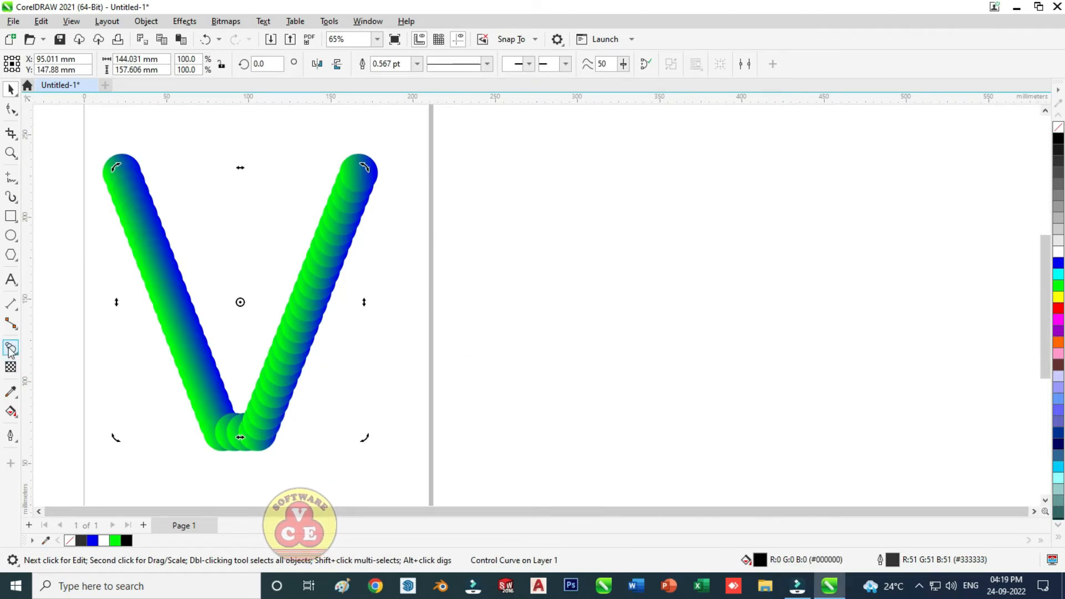
Try a zipper distortion with amplitude 100 and frequency 100 on the V's path curve, and undo it
click(10, 348)
click(52, 391)
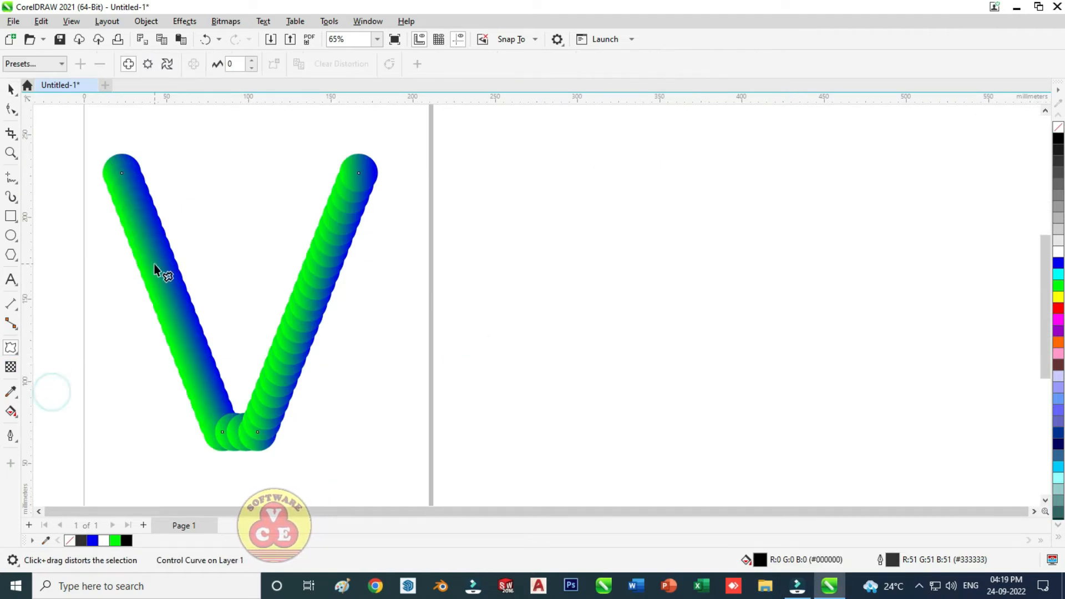
click(147, 63)
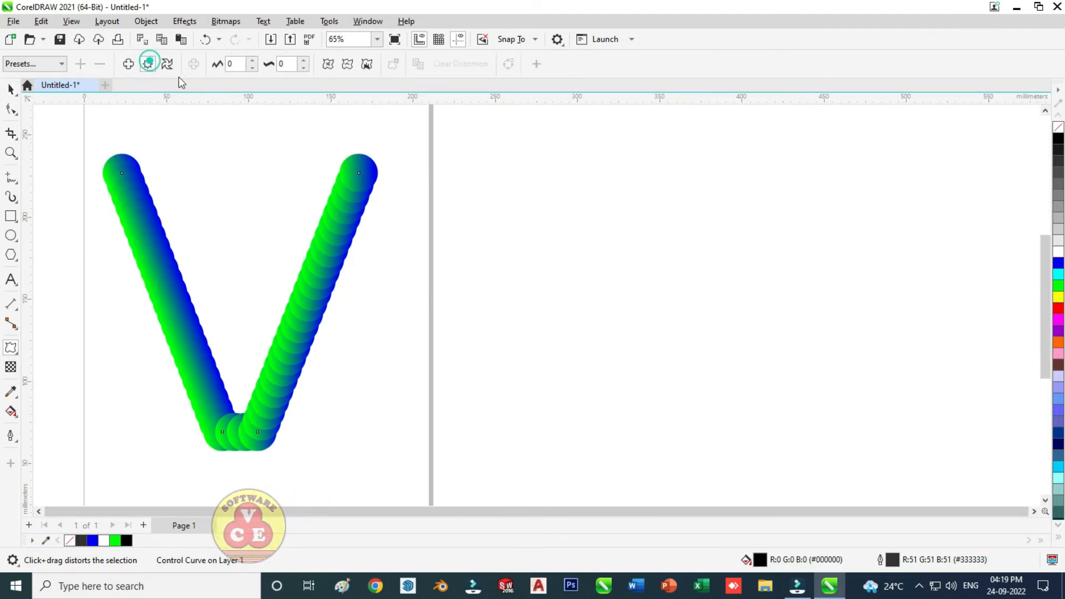
double_click(240, 64)
text(10)
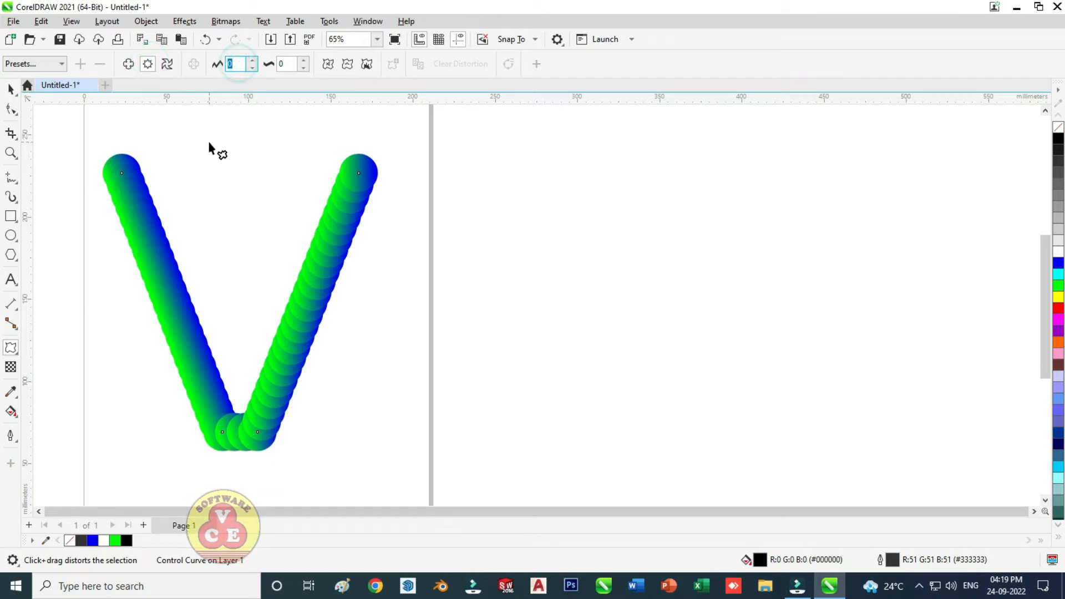
text(0)
key(Tab)
text(100)
key(Return)
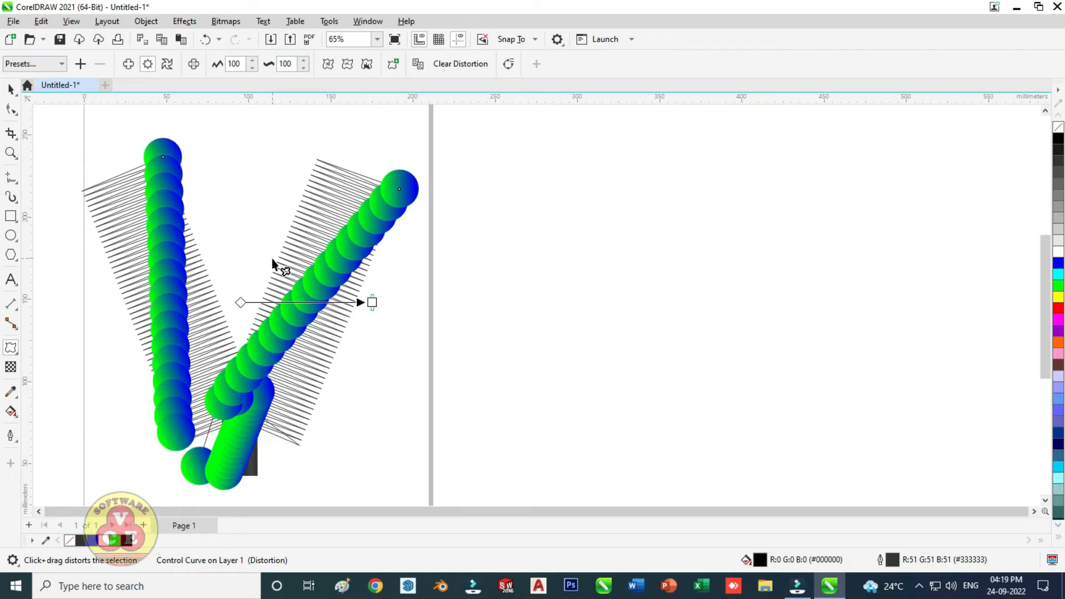
key(ctrl+z)
key(ctrl+z)
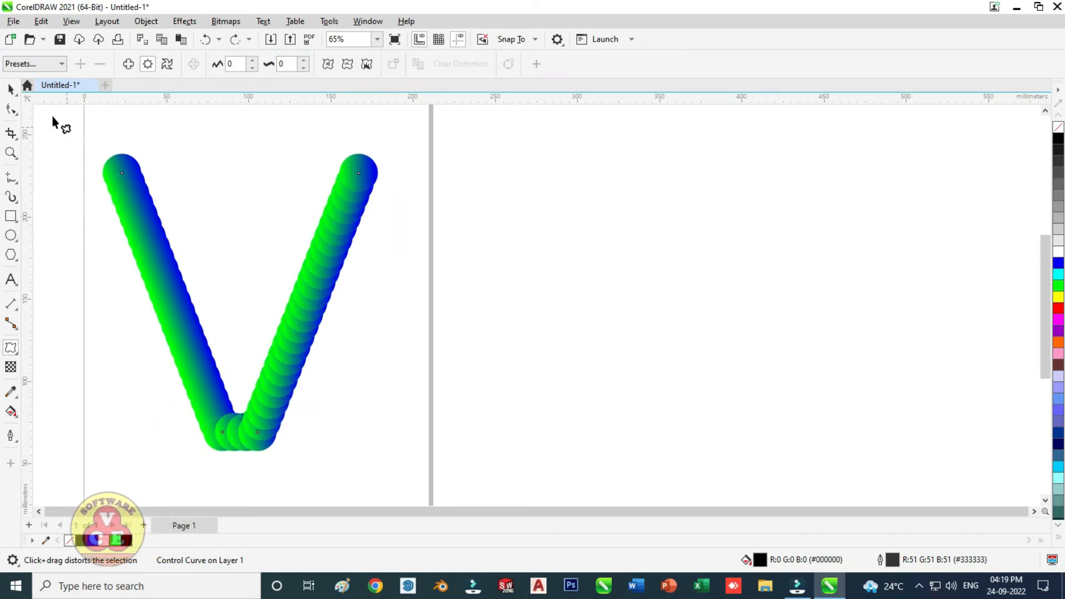
Select the V-shaped circle blend and break it apart
click(11, 89)
click(205, 156)
click(159, 224)
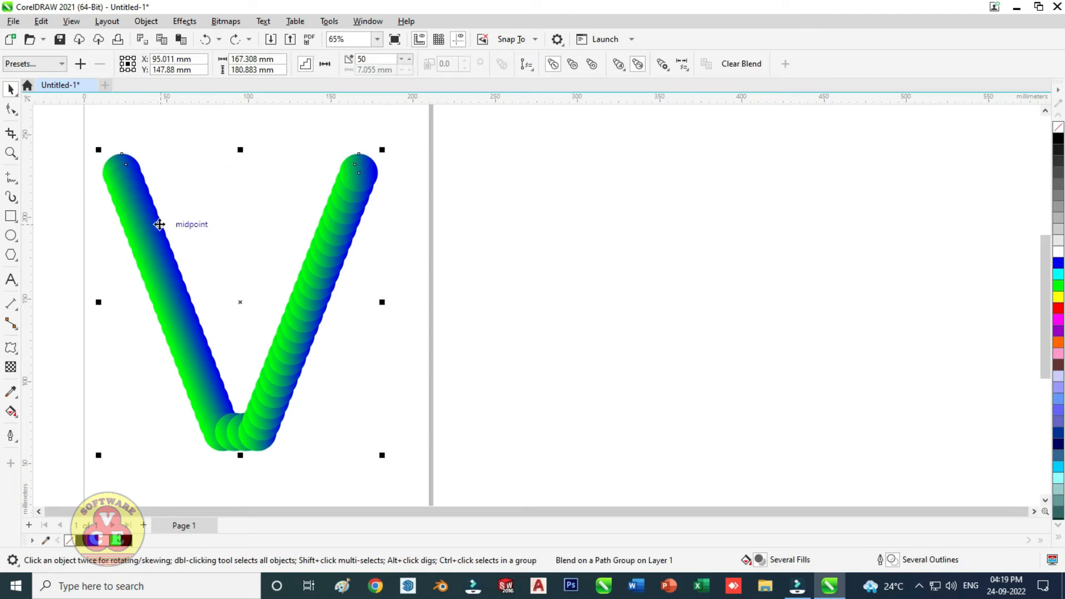
click(146, 21)
click(146, 21)
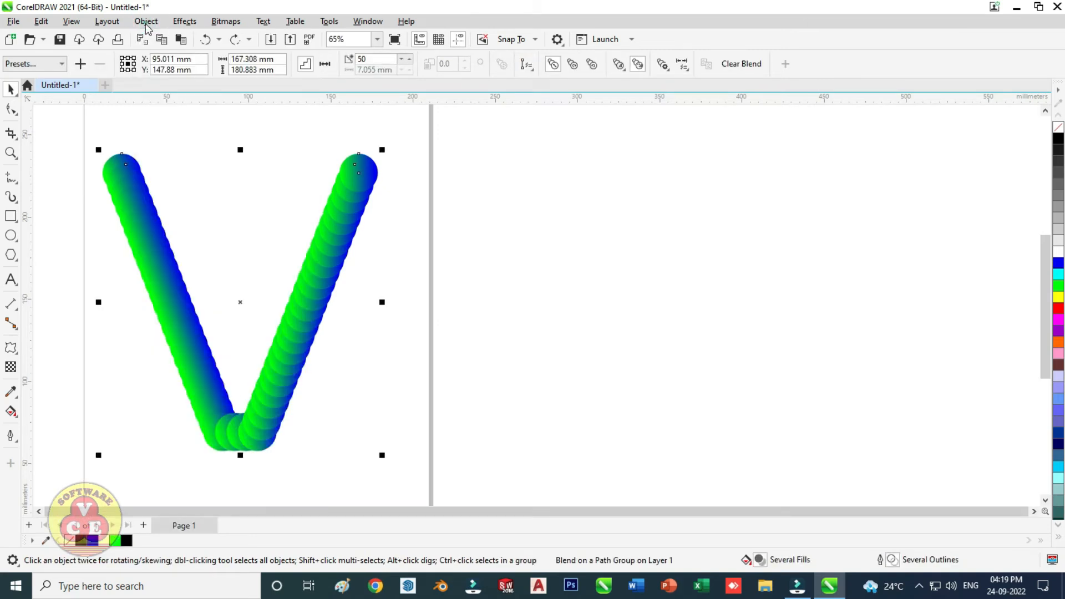
click(146, 22)
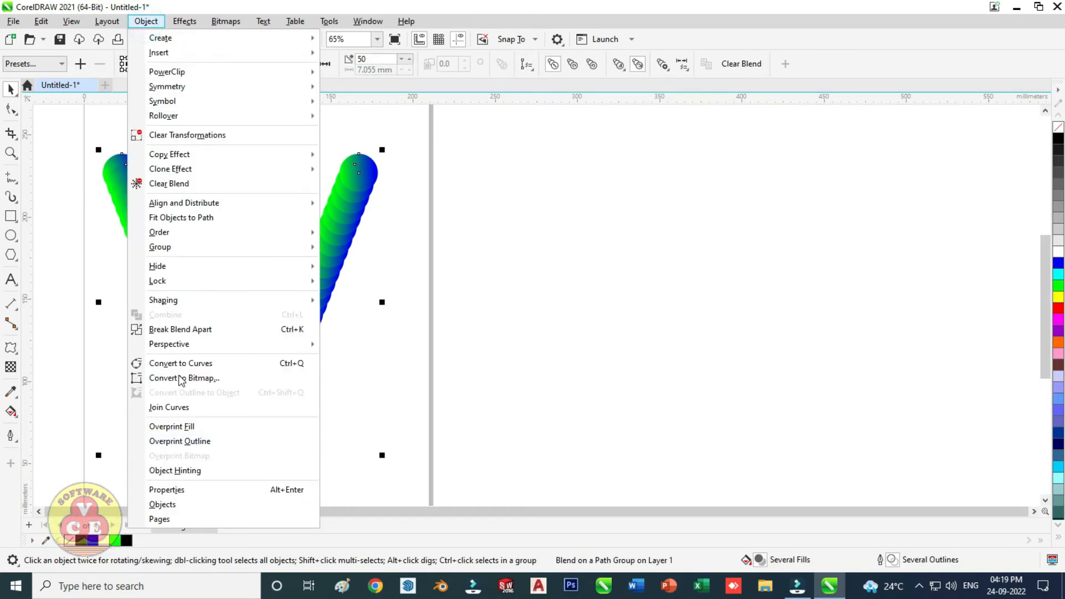
click(174, 327)
click(252, 226)
drag(318, 288, 414, 314)
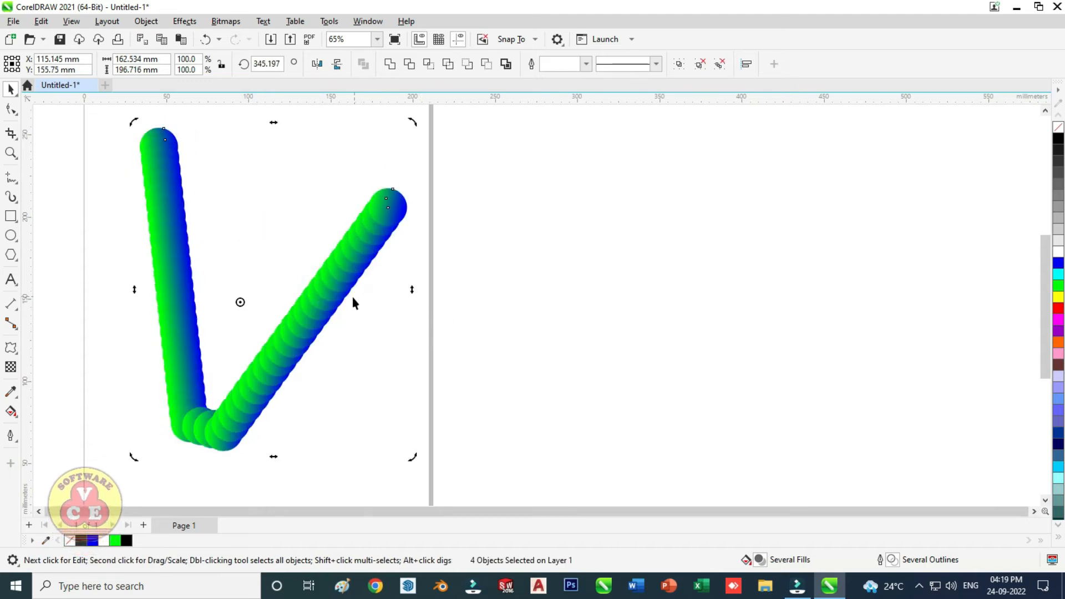
key(ctrl+z)
Delete the leftover V path and both gradient end circles, moving the V-shaped circle group aside and back onto the page
click(380, 265)
drag(322, 275, 446, 295)
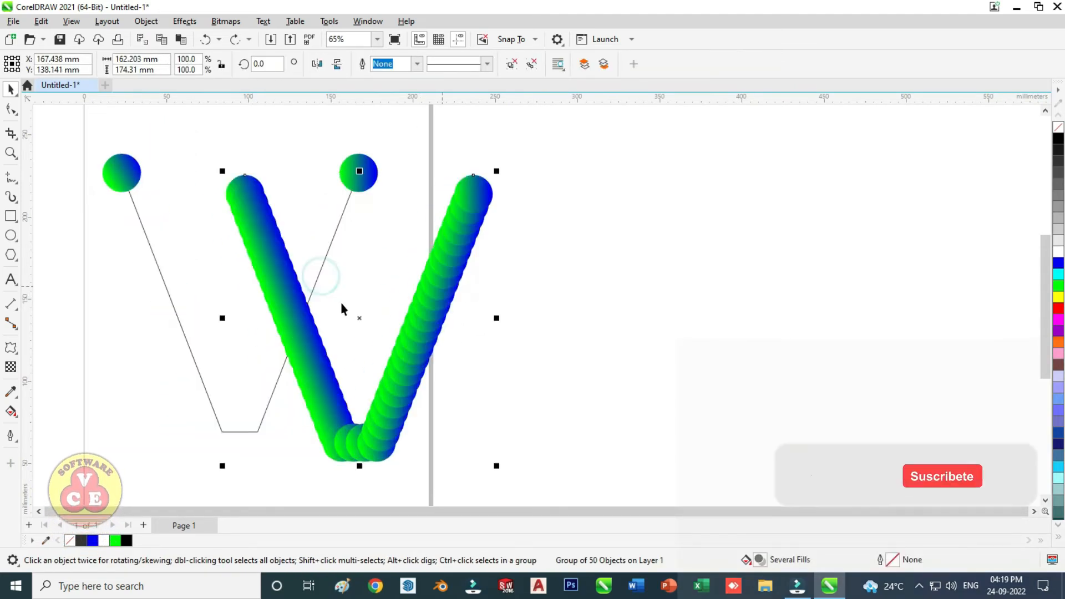
click(155, 257)
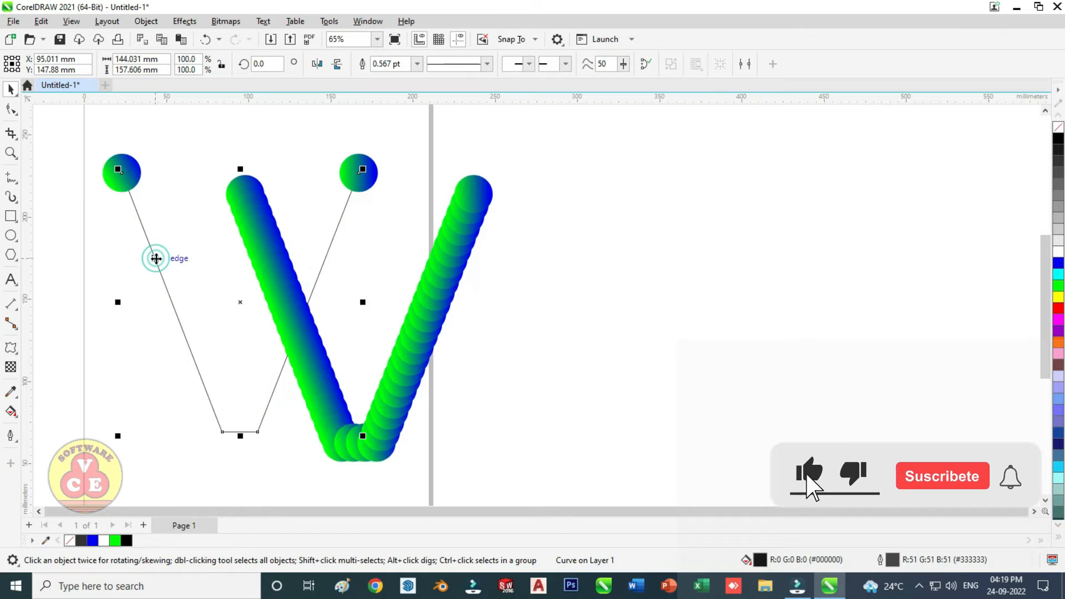
key(Delete)
click(122, 173)
key(Delete)
click(356, 172)
key(Delete)
drag(283, 275, 179, 271)
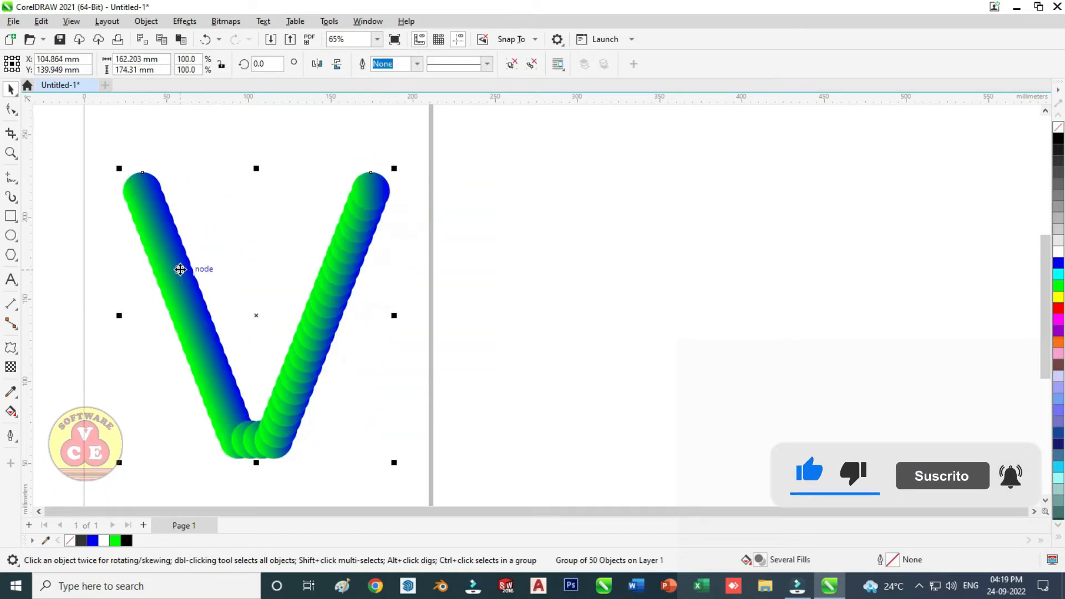
Apply a zipper distortion with amplitude 100 and a high frequency to the V-shaped circle group
click(11, 348)
text(100)
click(291, 65)
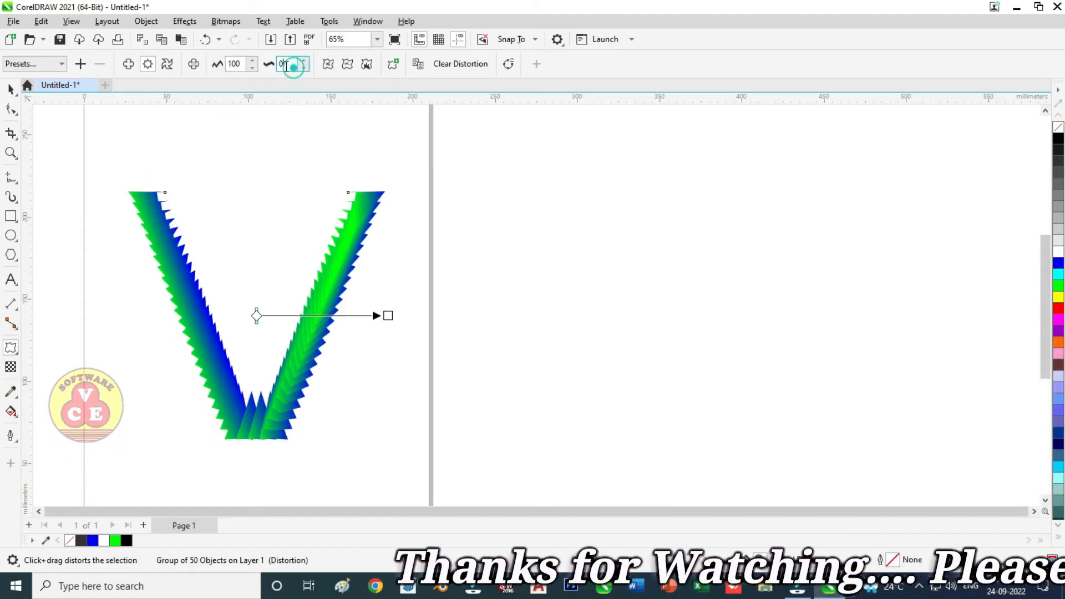
text(1)
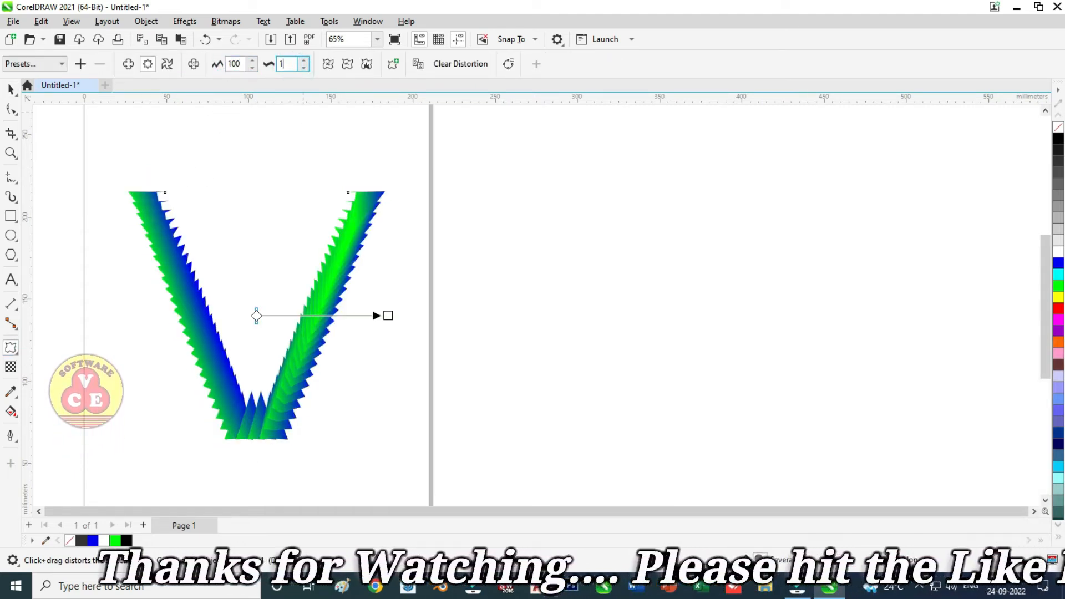
click(265, 173)
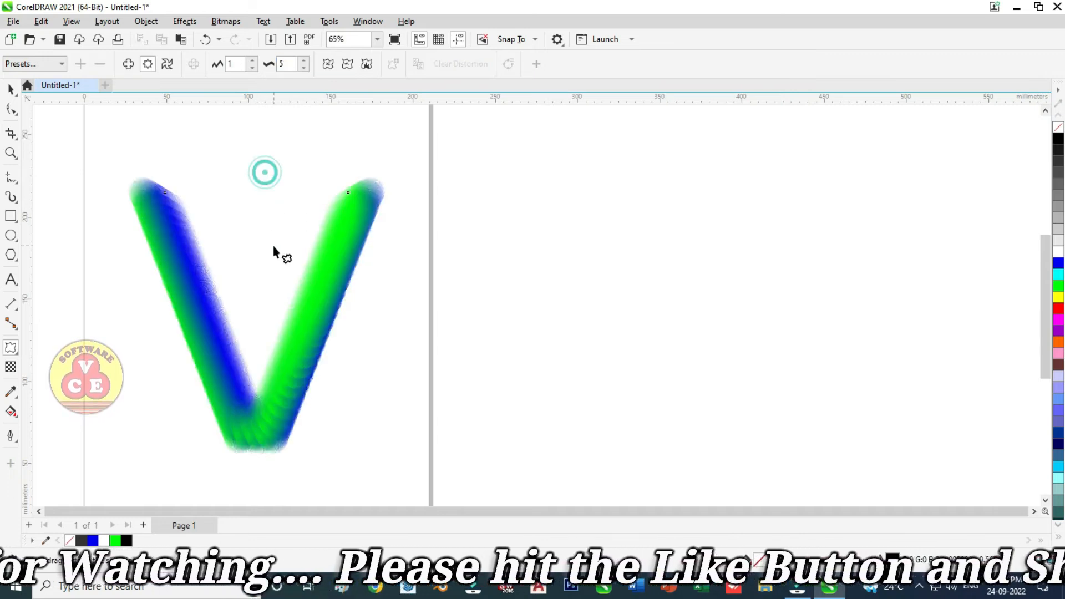
Draw a rectangle about 195 by 203 mm around the furry V and fill it with dark brown
click(11, 216)
drag(99, 146, 420, 480)
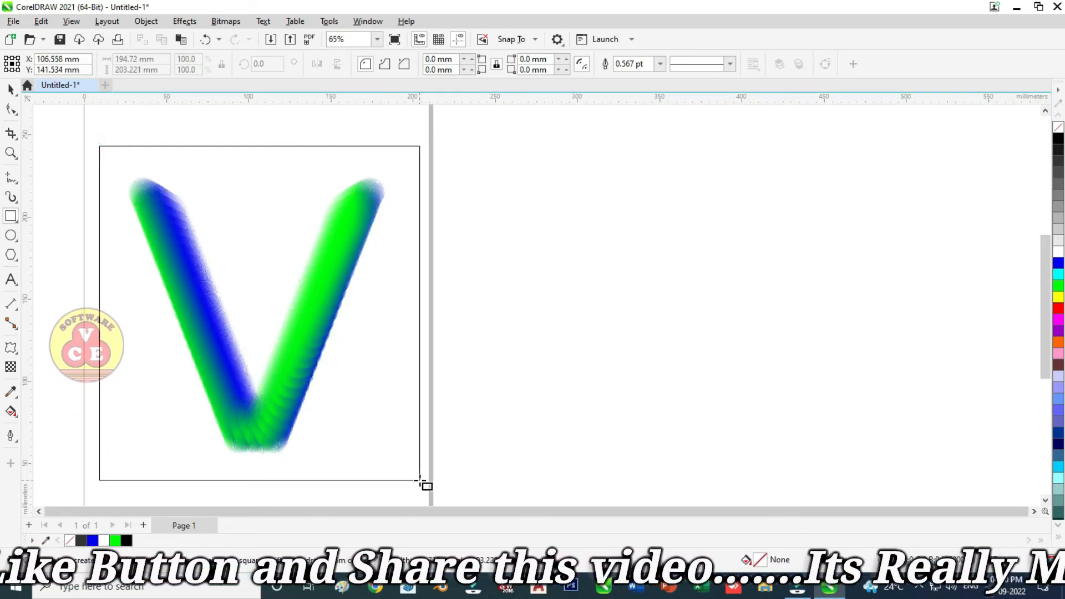
click(1057, 365)
key(space)
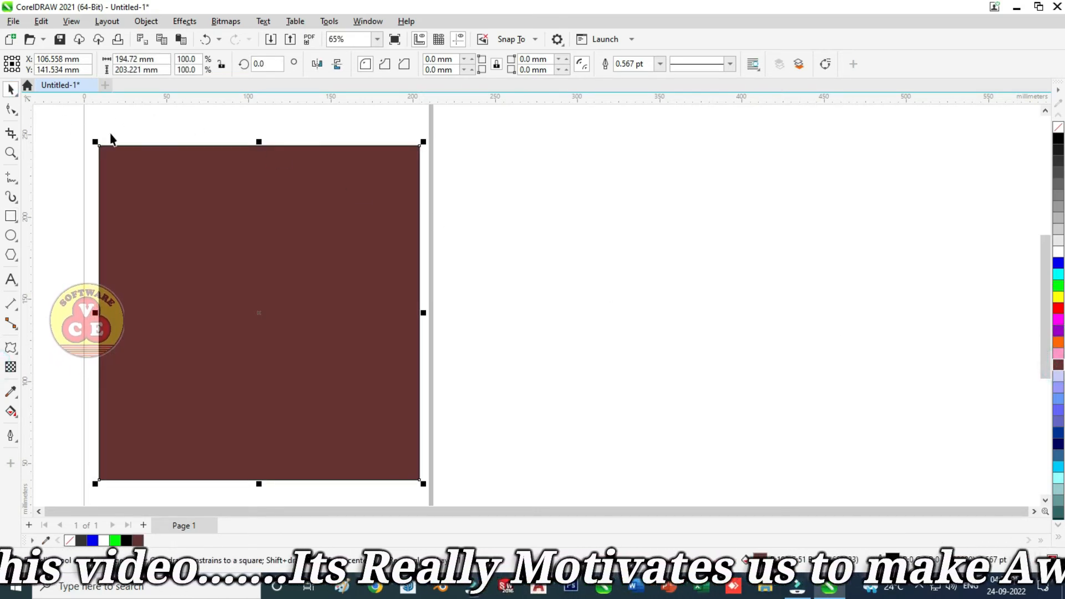
Send the brown rectangle to the back of the page, behind the V
right_click(197, 165)
mouse_move(256, 259)
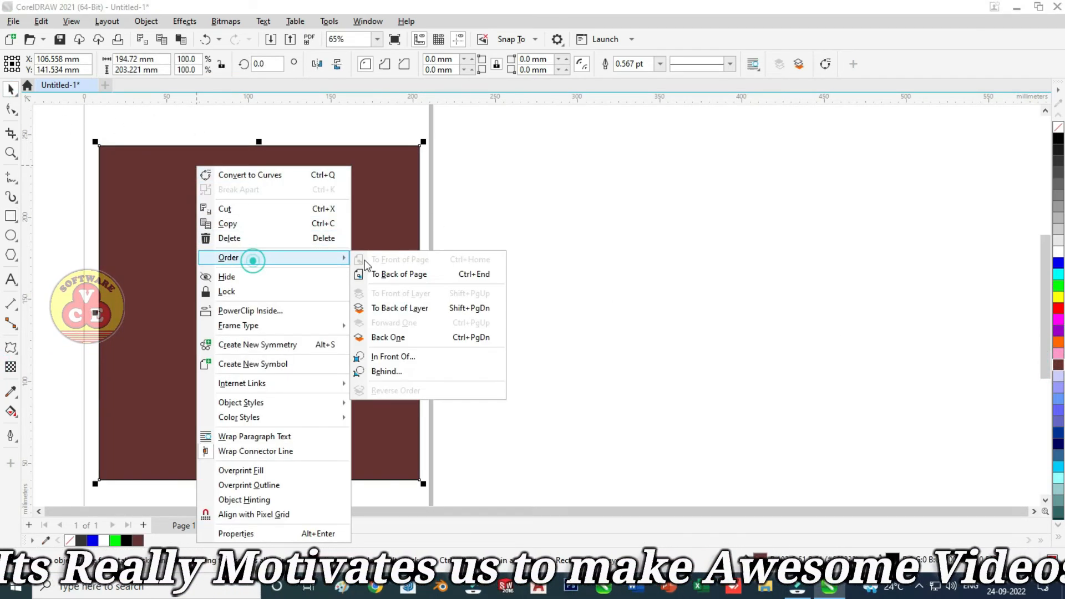
click(380, 275)
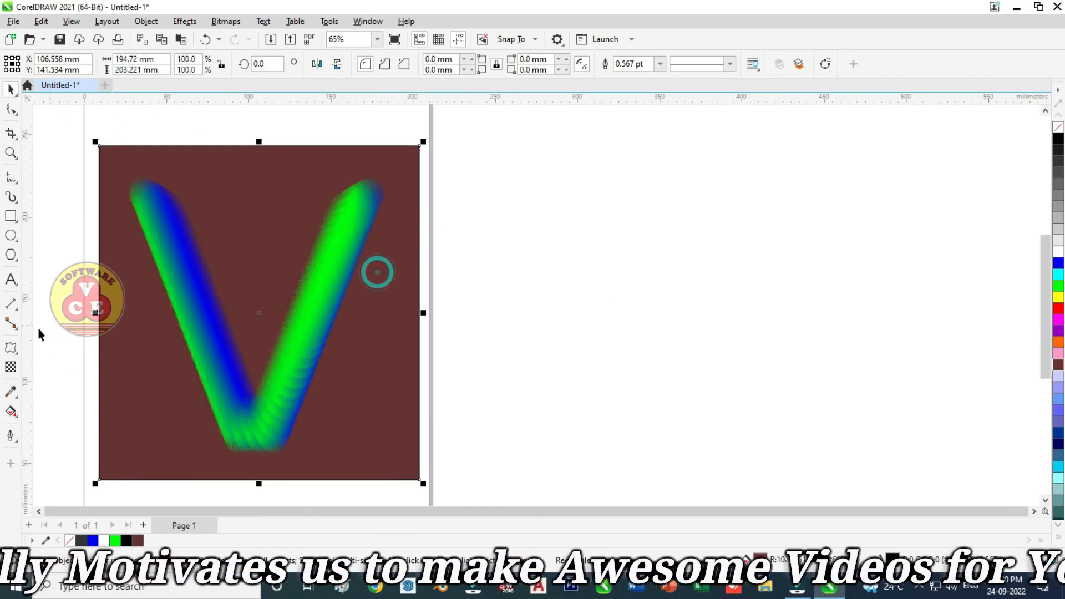
Apply a push and pull distortion with amplitude 7 to the brown rectangle
click(114, 380)
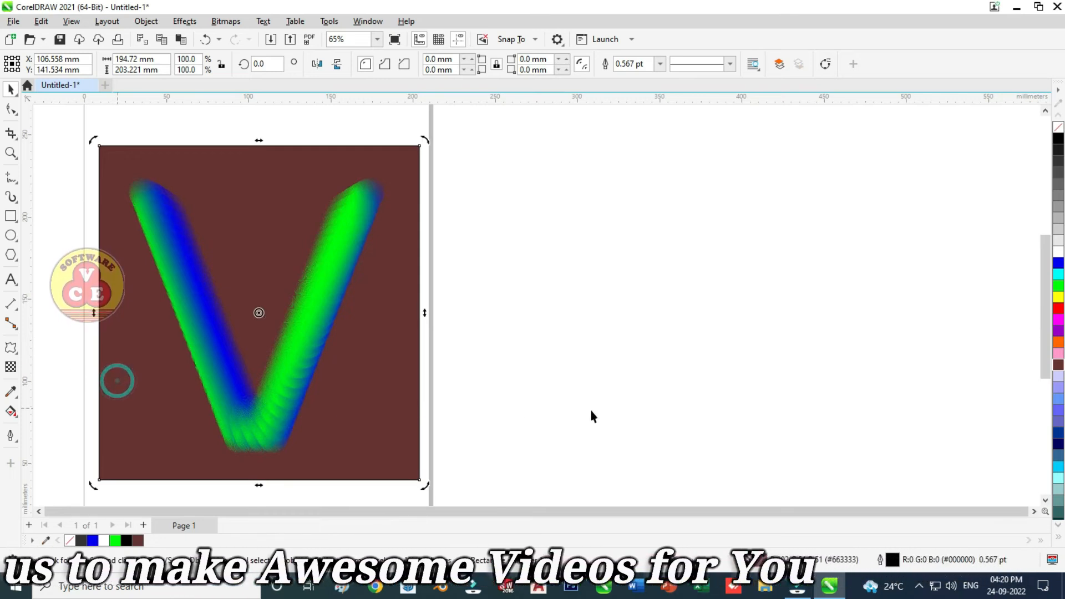
click(13, 350)
click(127, 63)
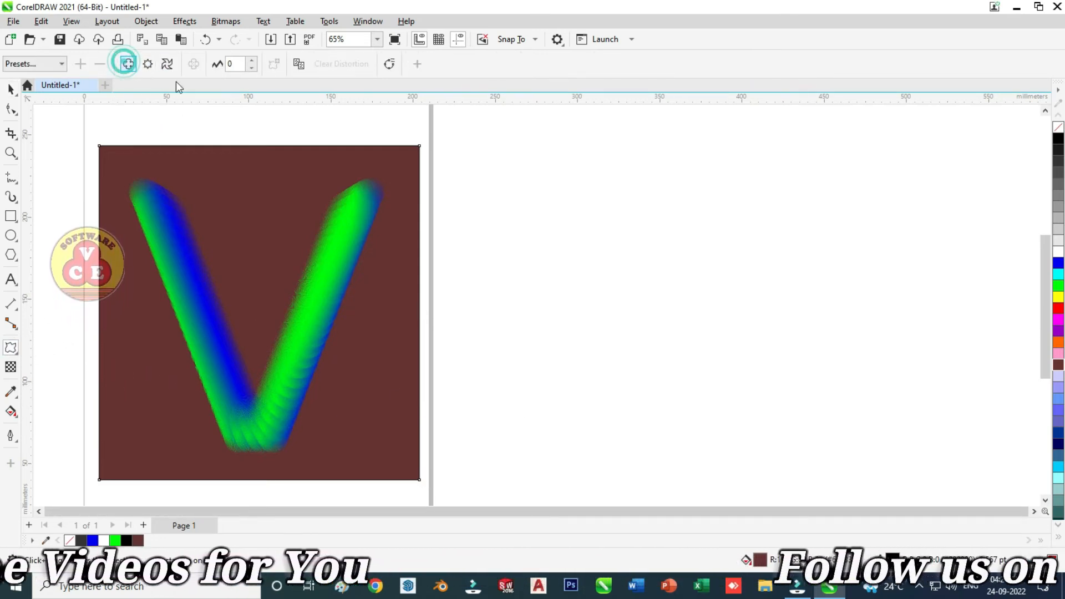
click(252, 61)
click(253, 61)
click(252, 61)
click(253, 61)
click(252, 61)
click(252, 61)
click(253, 61)
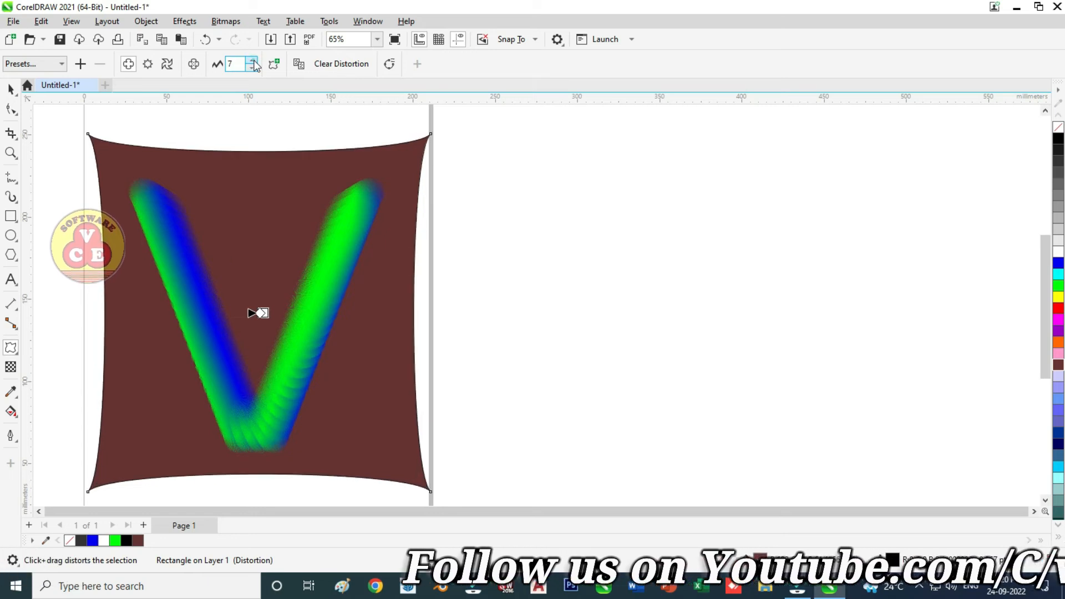
Set the rectangle's push and pull distortion amplitude to 14
click(167, 65)
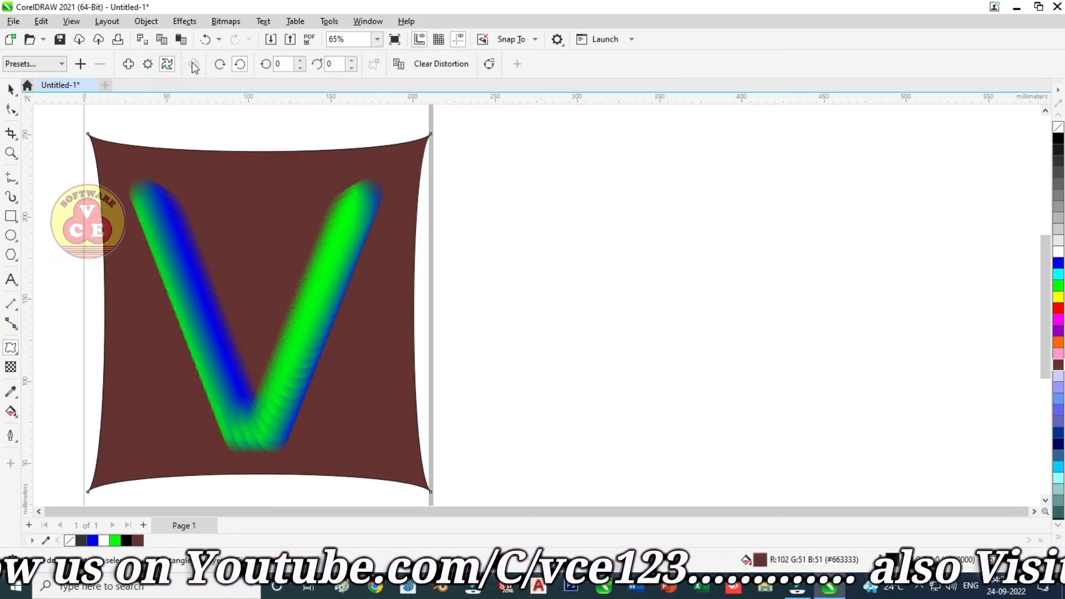
click(147, 64)
click(128, 64)
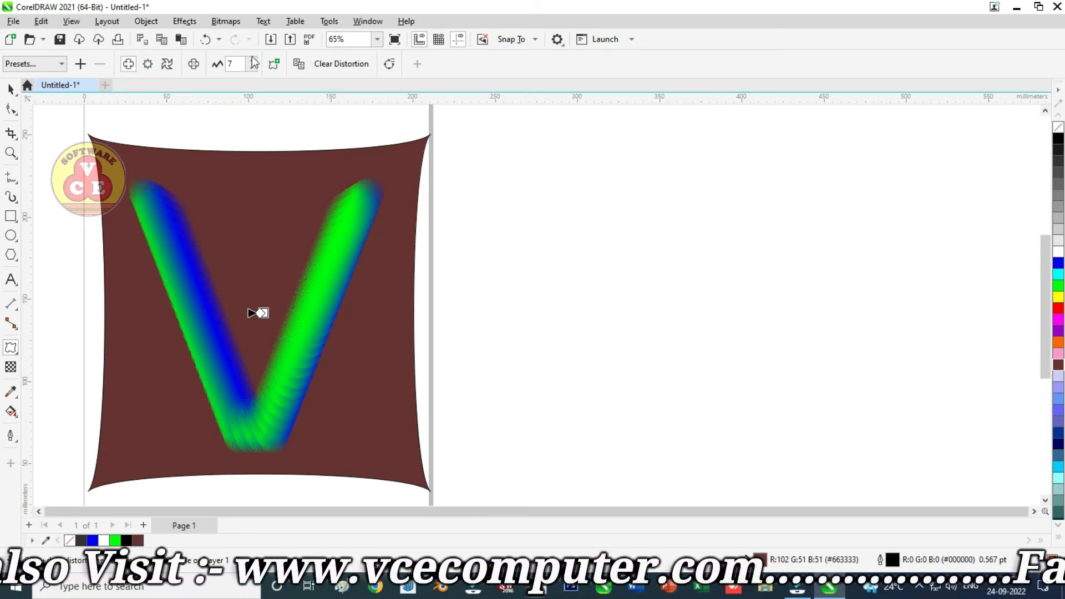
click(194, 68)
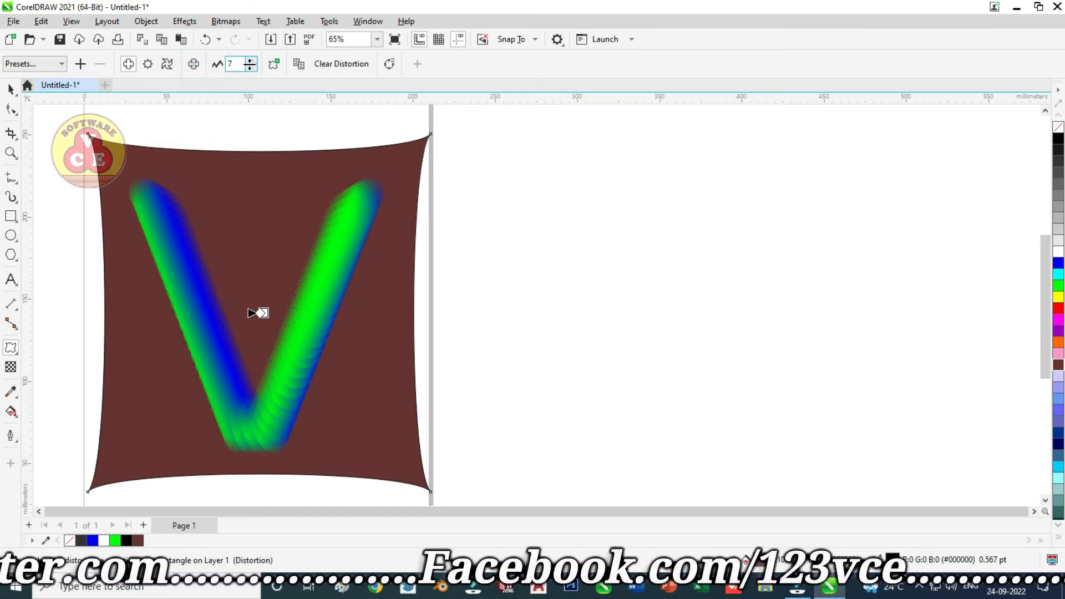
click(252, 61)
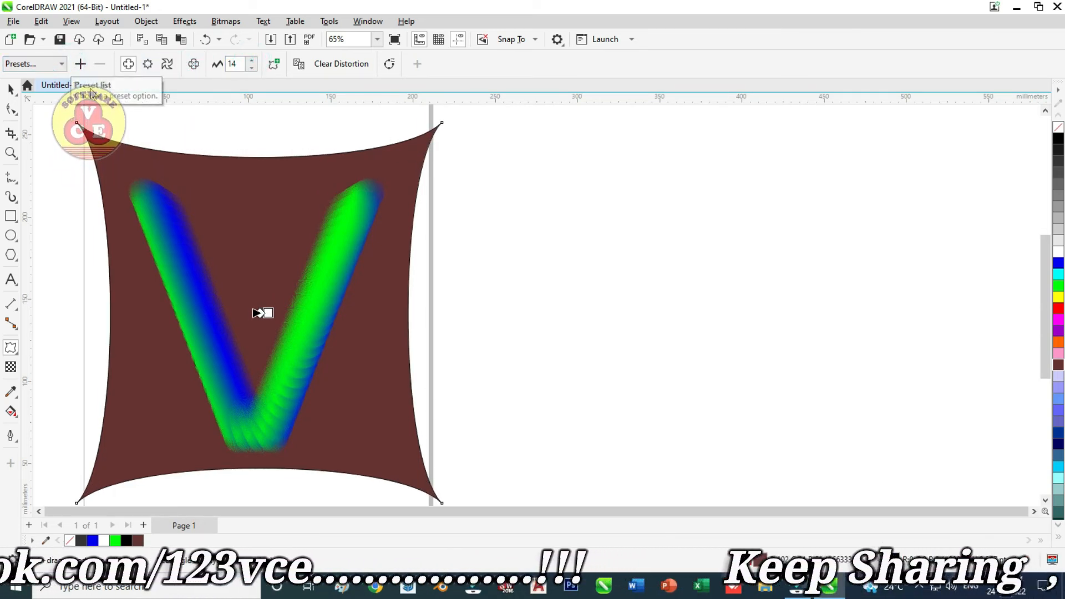
Add a zipper distortion with amplitude 50 and frequency 50 to the brown rectangle
click(147, 64)
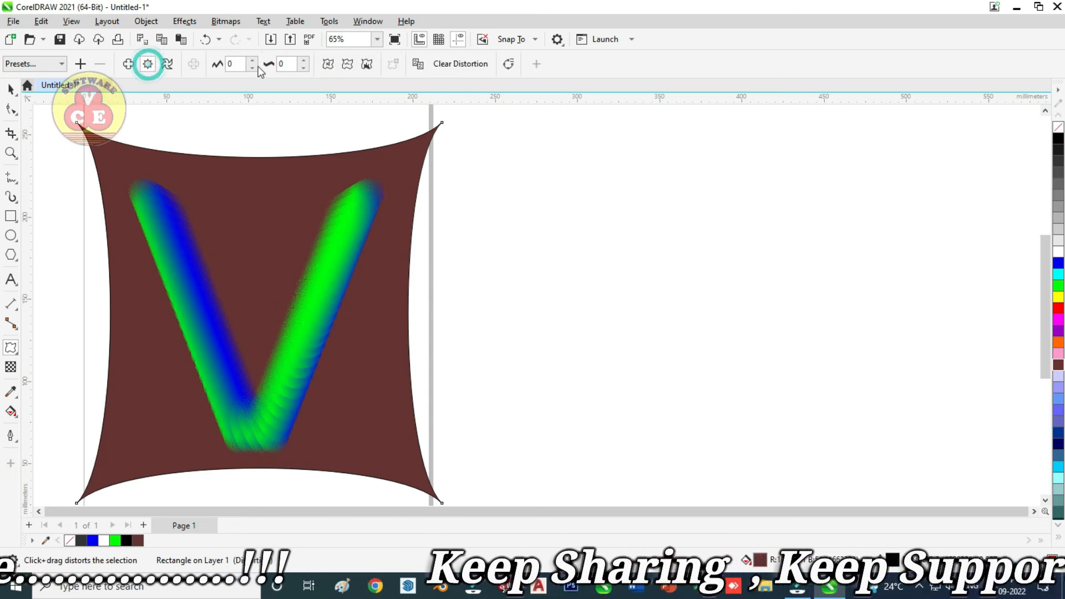
click(238, 64)
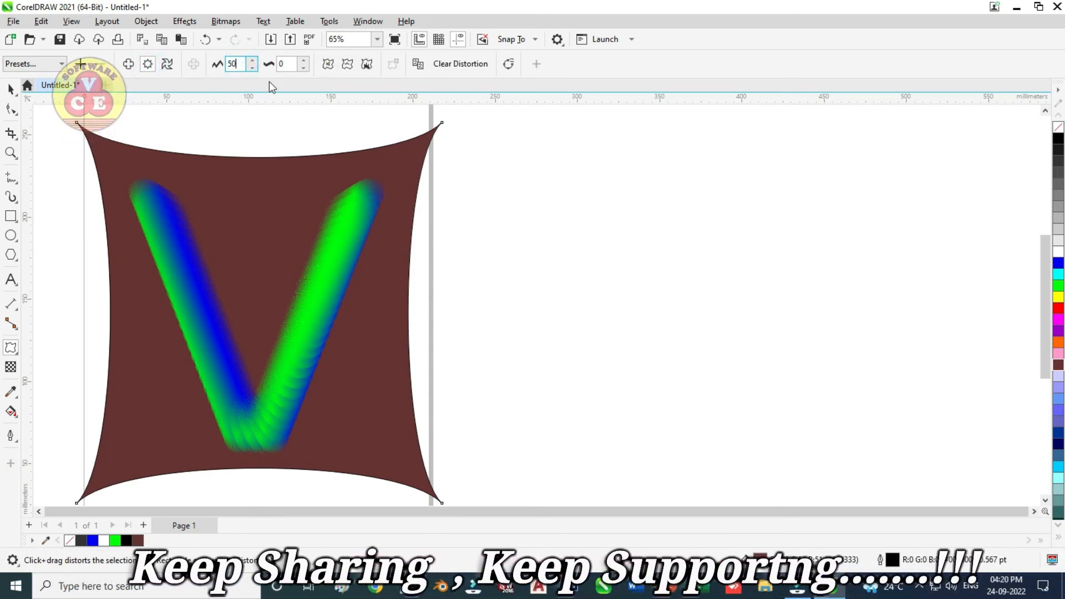
click(283, 65)
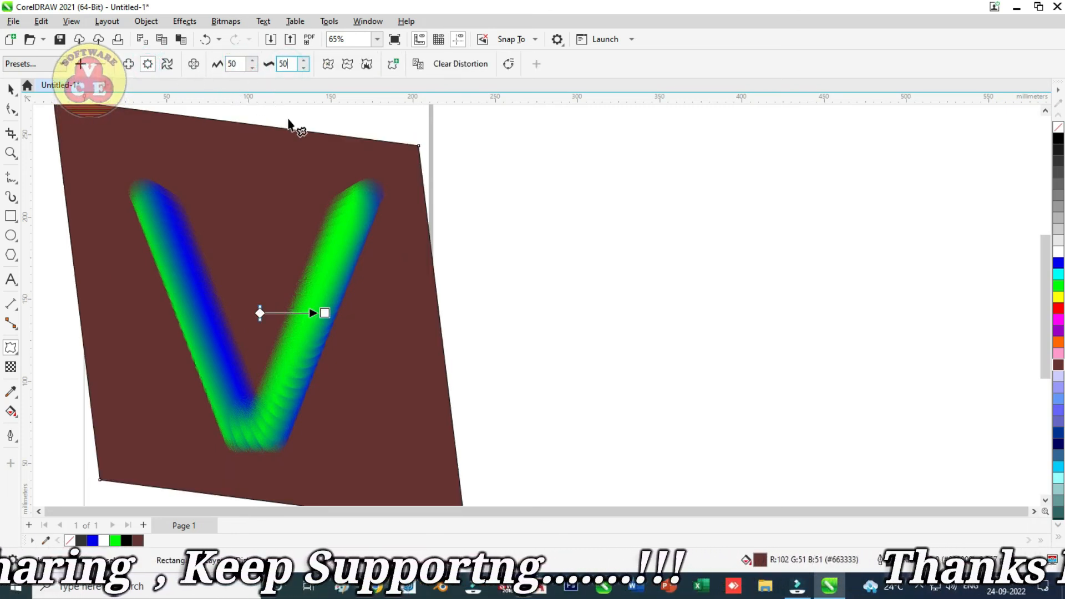
text(50)
key(Return)
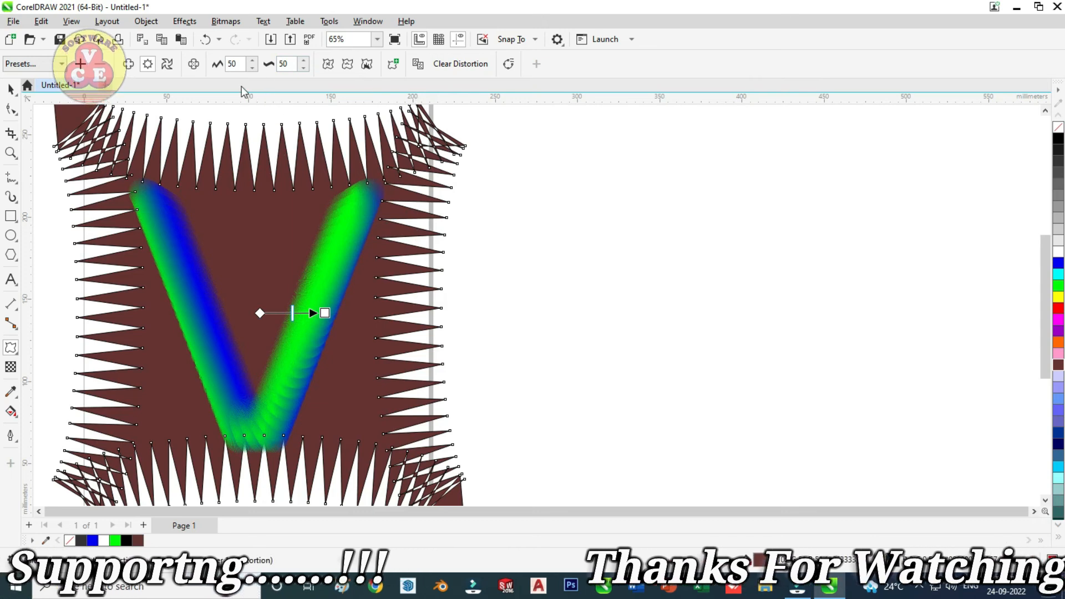
click(128, 64)
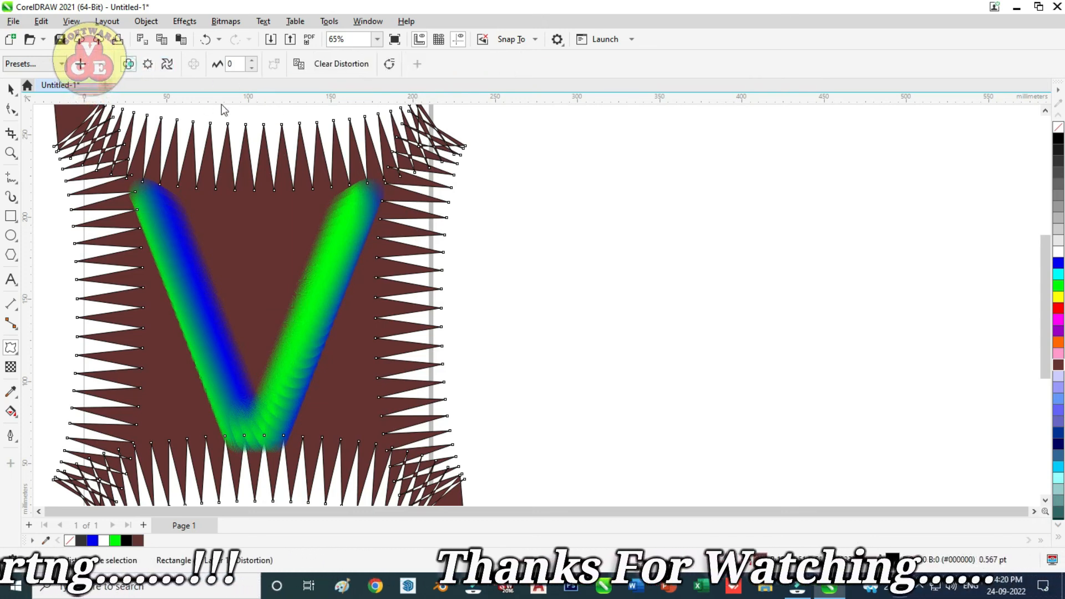
key(ctrl+z)
Reduce the rectangle's zipper distortion to amplitude 21 and frequency 47
click(252, 67)
click(252, 68)
click(253, 68)
click(253, 68)
click(253, 68)
click(252, 67)
click(253, 68)
click(252, 68)
click(252, 68)
click(252, 67)
click(253, 68)
click(253, 68)
click(252, 68)
click(252, 67)
click(252, 68)
click(303, 68)
click(302, 68)
click(303, 68)
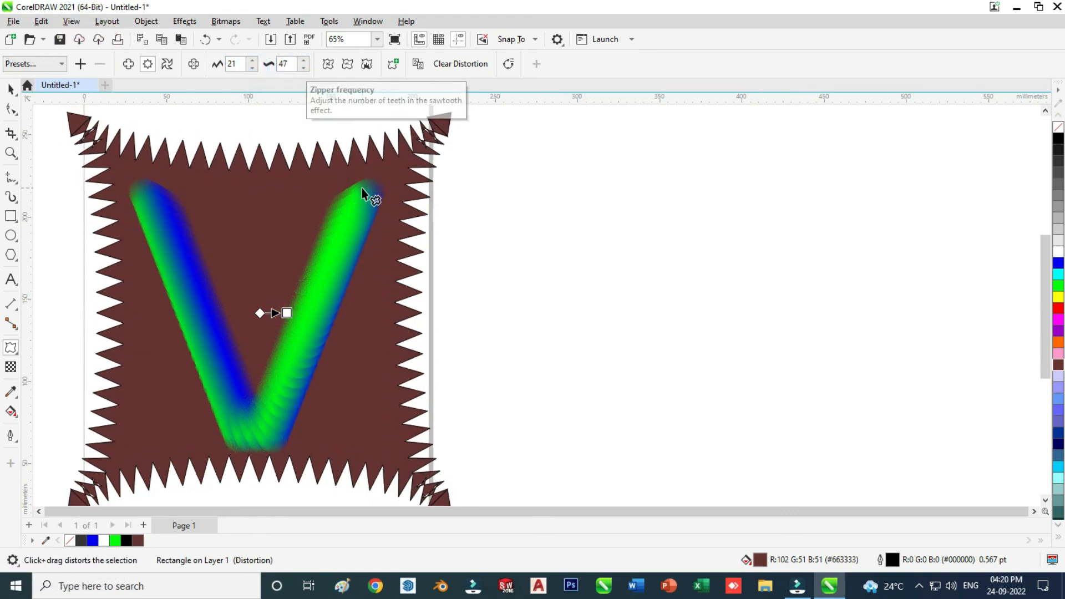
scroll(361, 188, down, 1)
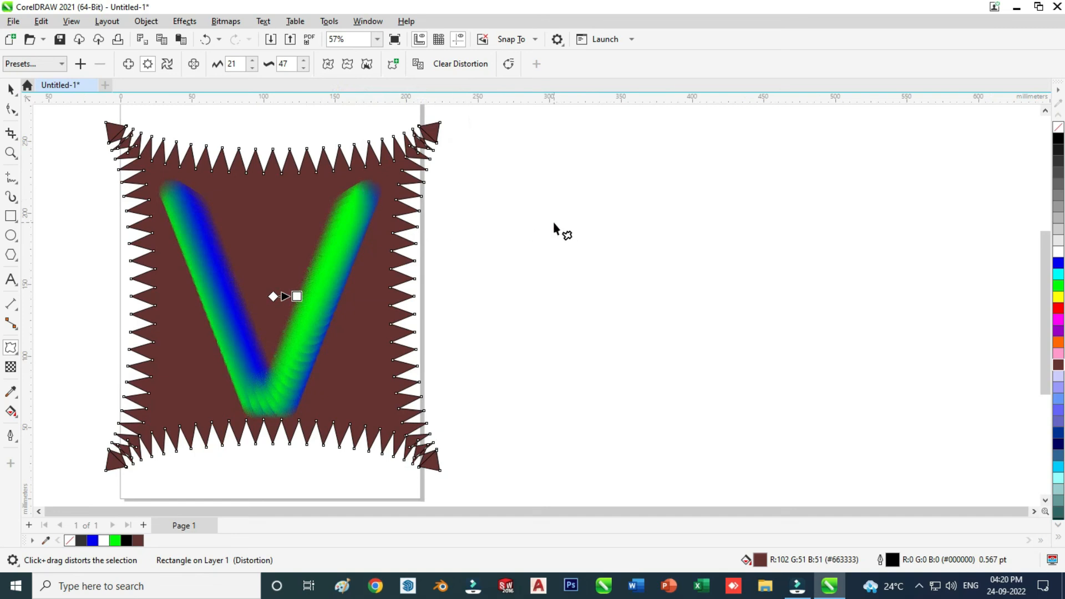